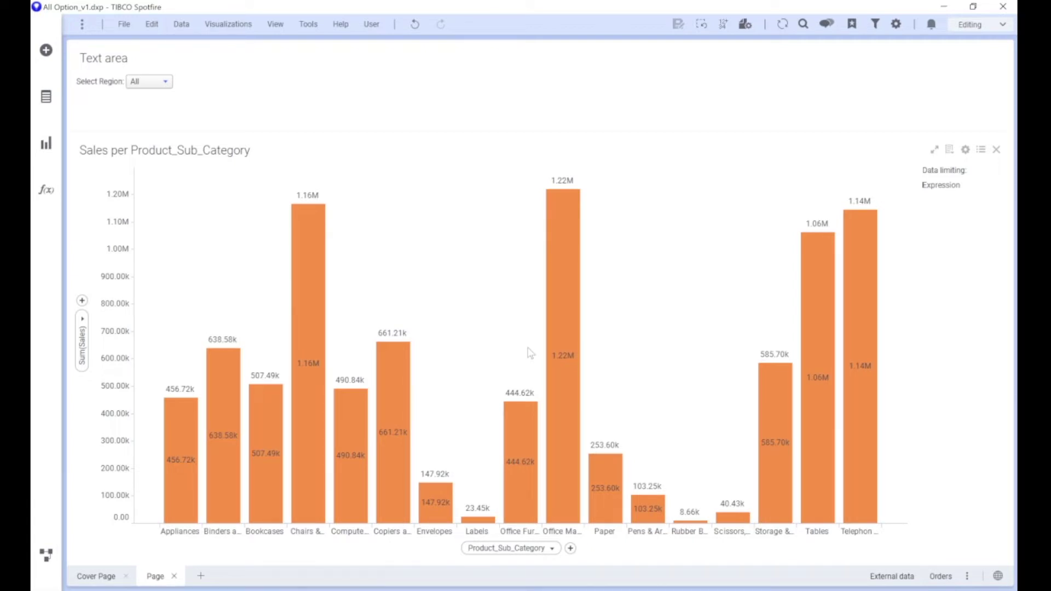
Review the region choices in All Option_v1.dxp and switch to the All Option_v2.dxp analysis.
click(169, 82)
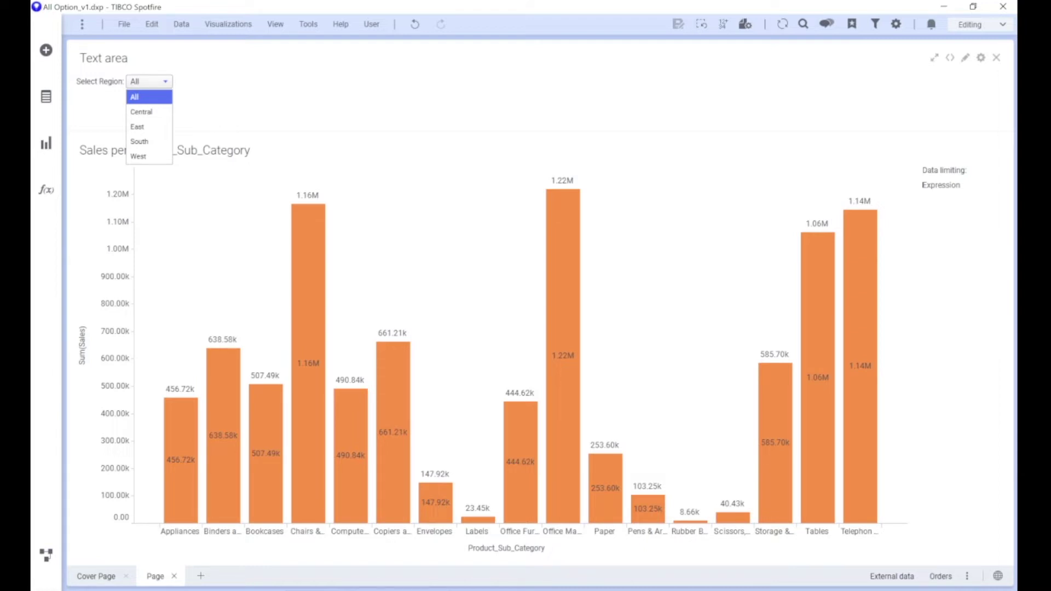
key(Escape)
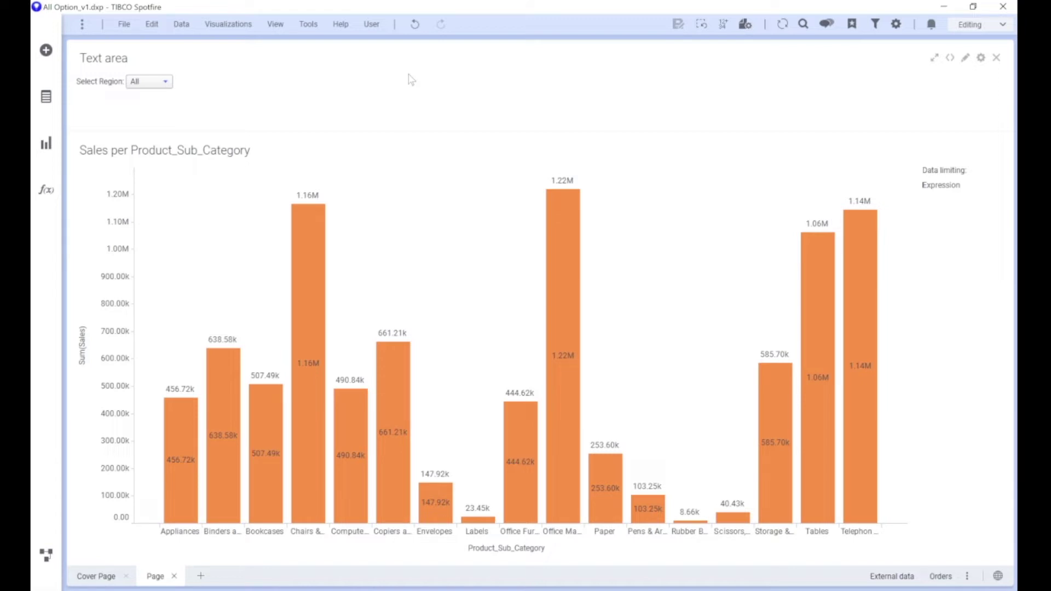
mouse_move(460, 588)
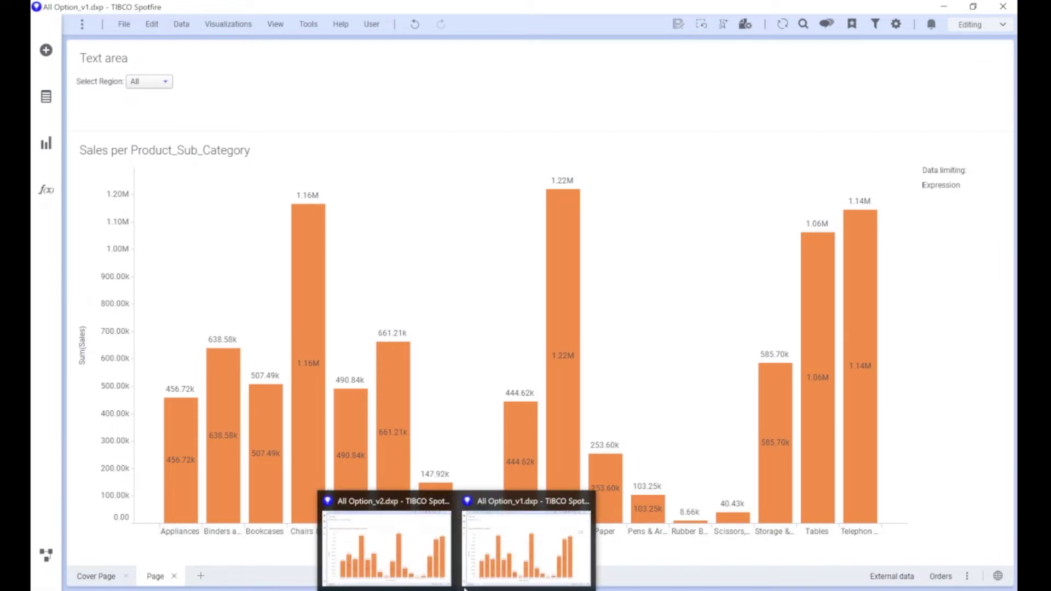
click(428, 558)
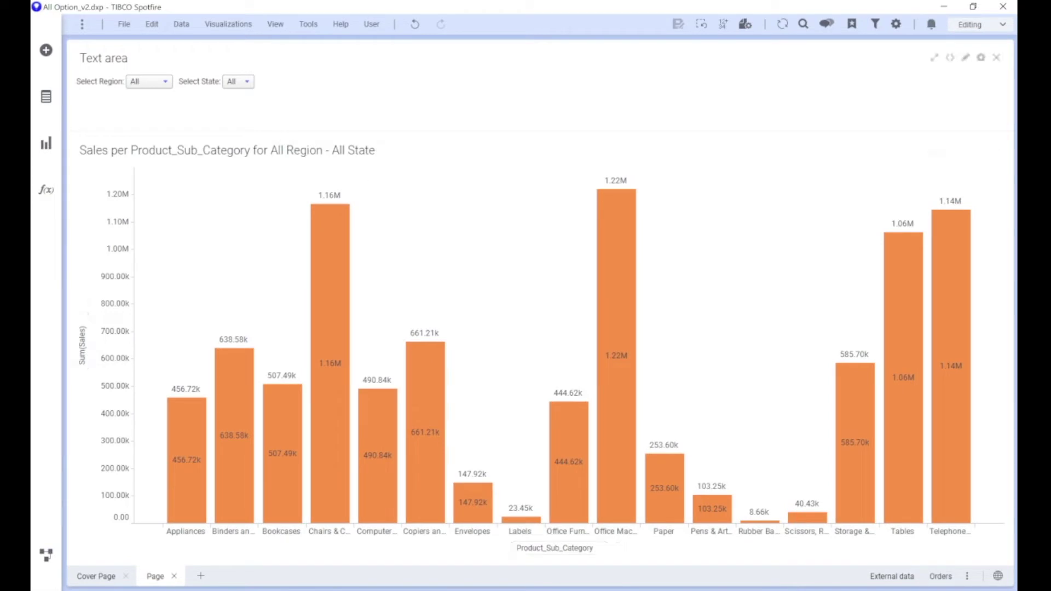
Review the available choices of the region and state selectors with the region set to All.
click(143, 83)
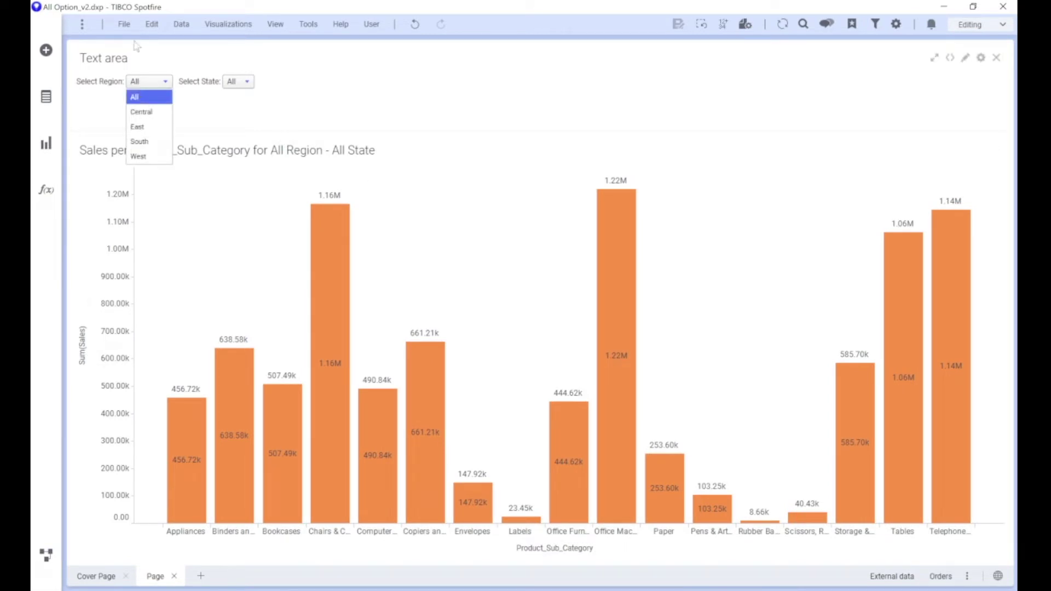
key(Escape)
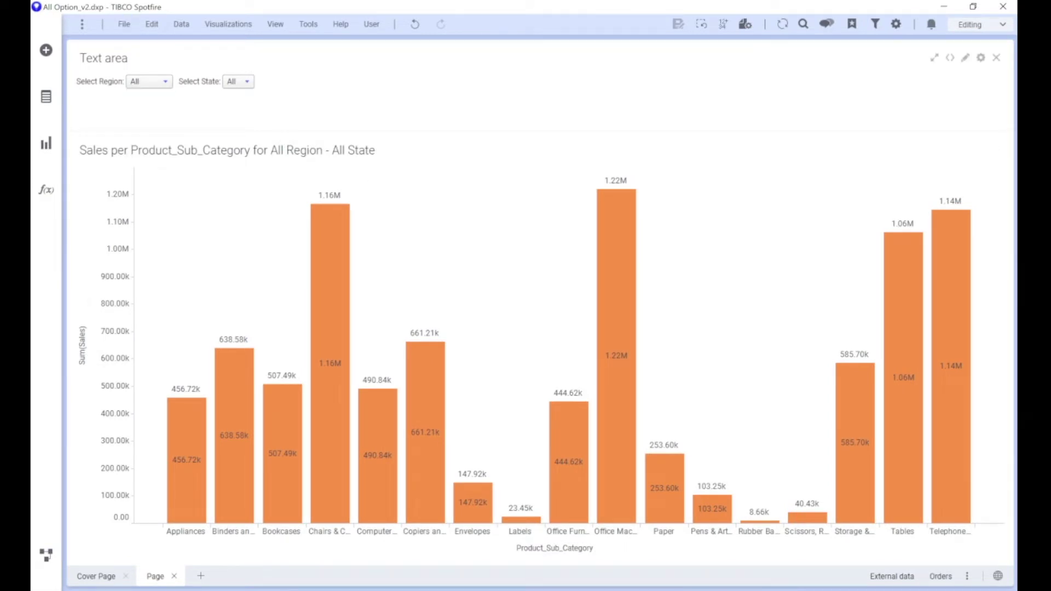
click(159, 83)
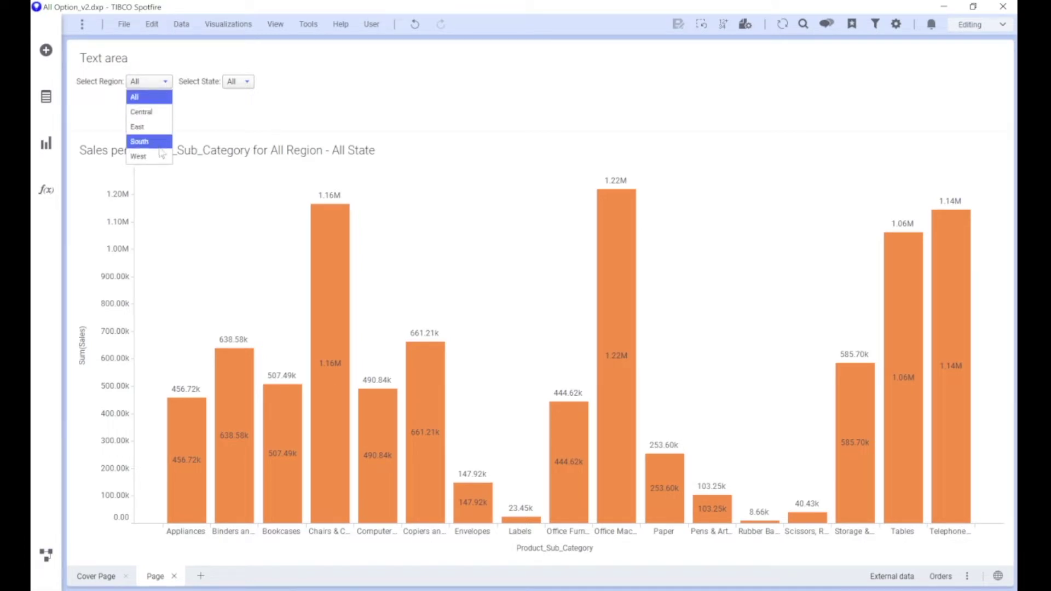
click(239, 82)
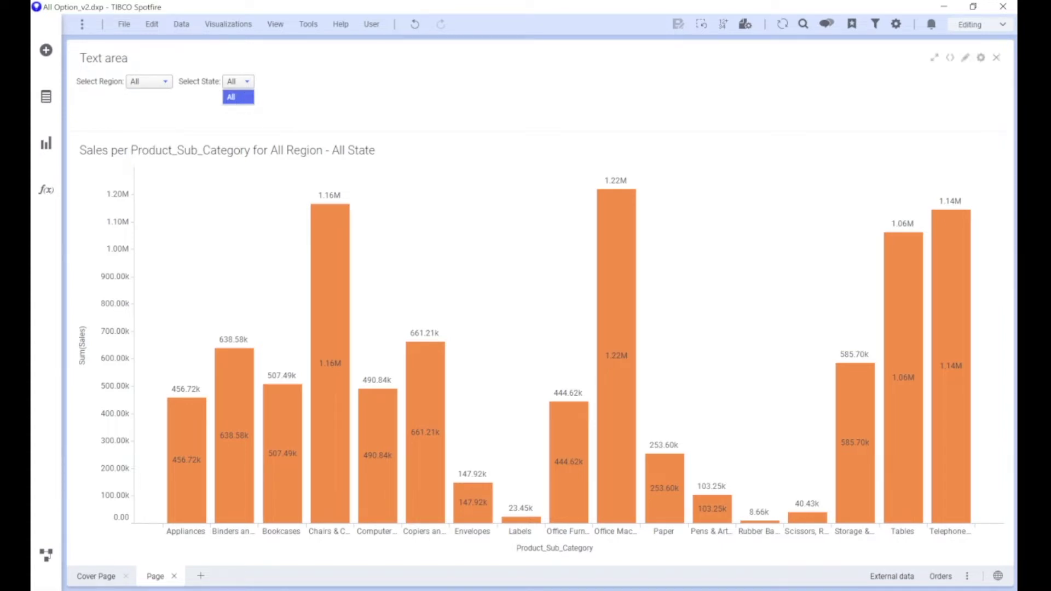
click(242, 91)
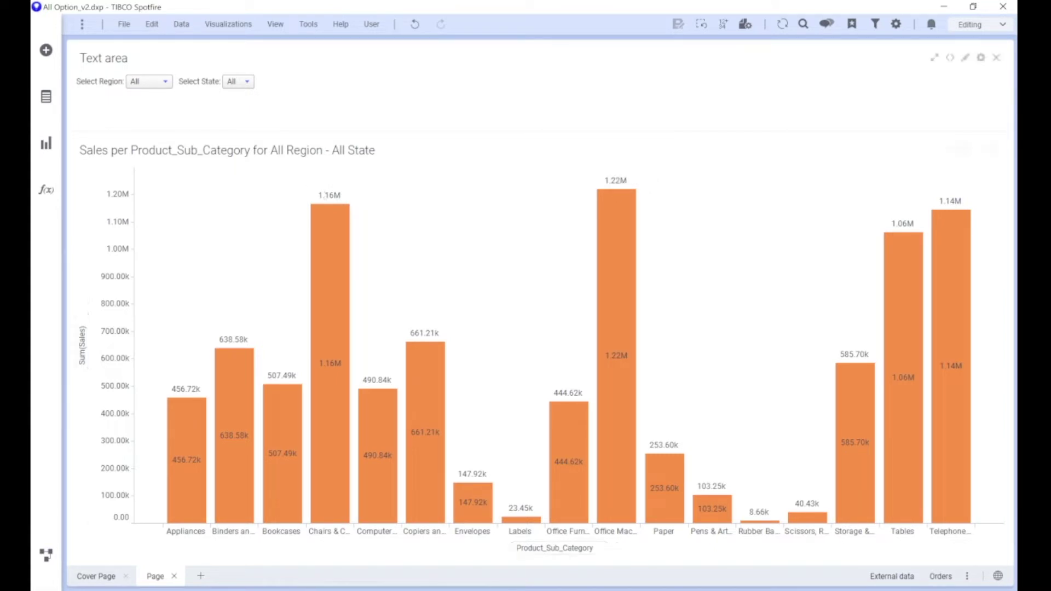
Set the region to Central and look through the states offered for it.
click(153, 81)
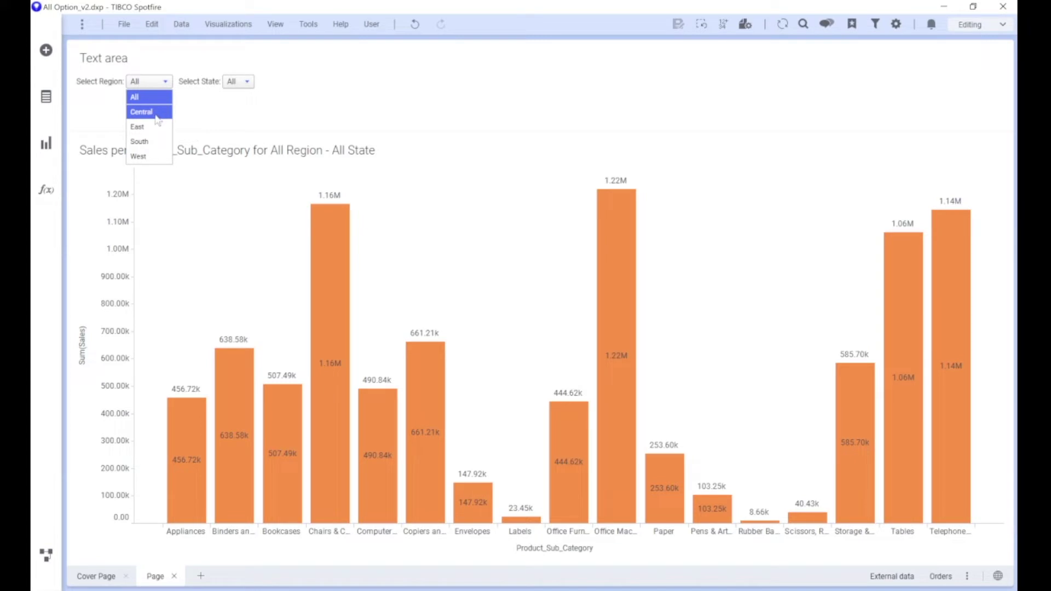
click(158, 114)
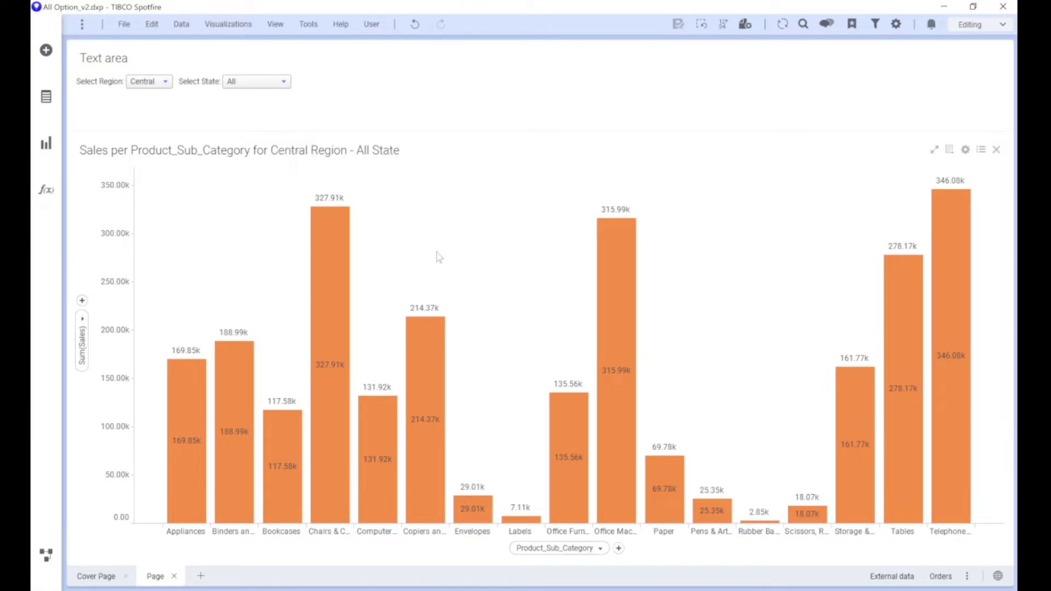
click(257, 82)
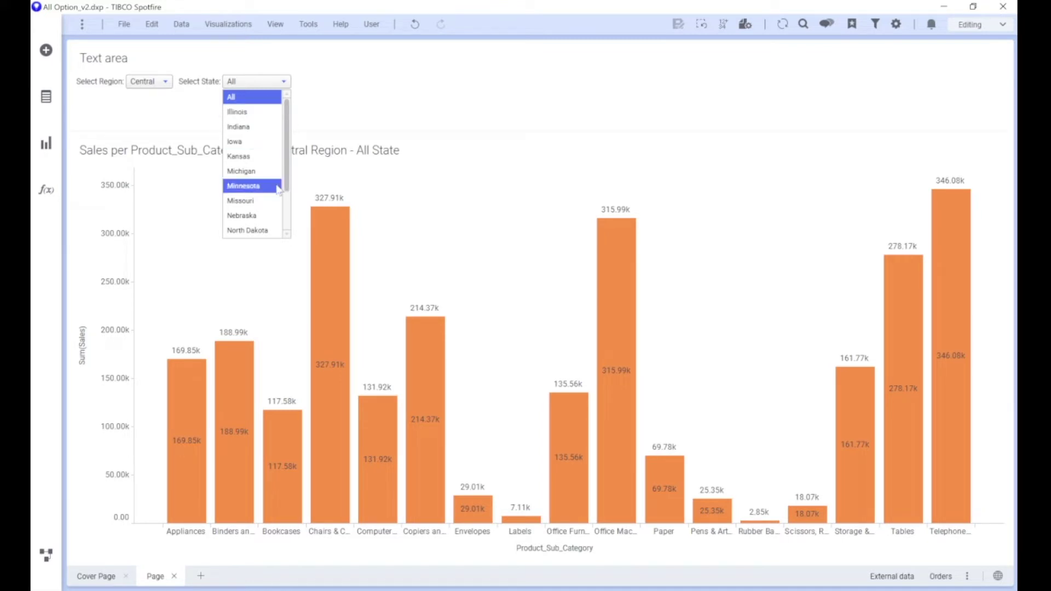
scroll(278, 189, down, 2)
scroll(277, 189, up, 2)
Filter the sales chart to the East region and the state of Maryland.
click(148, 81)
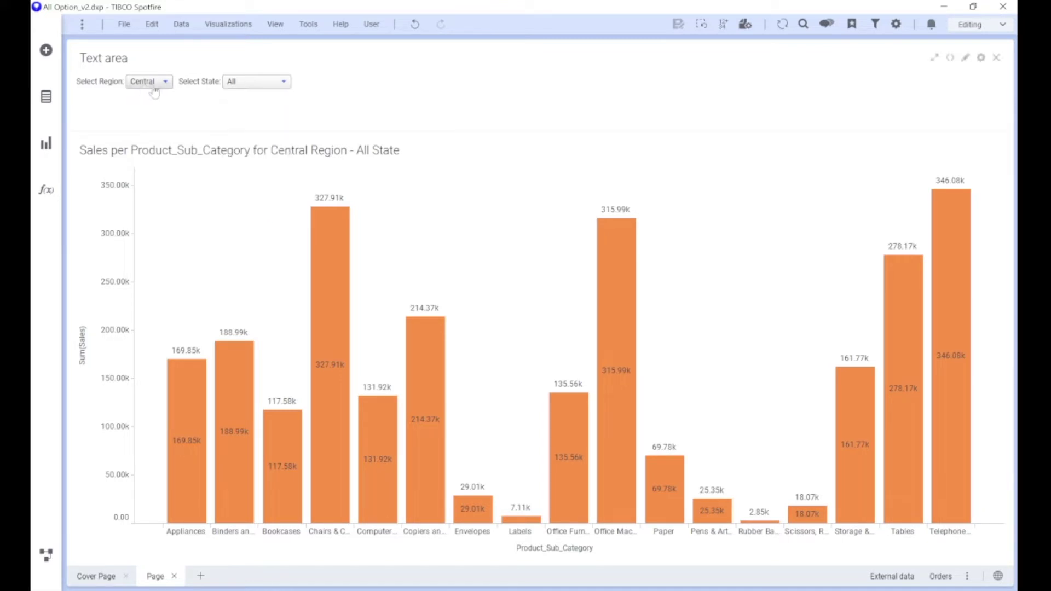
click(137, 126)
click(256, 81)
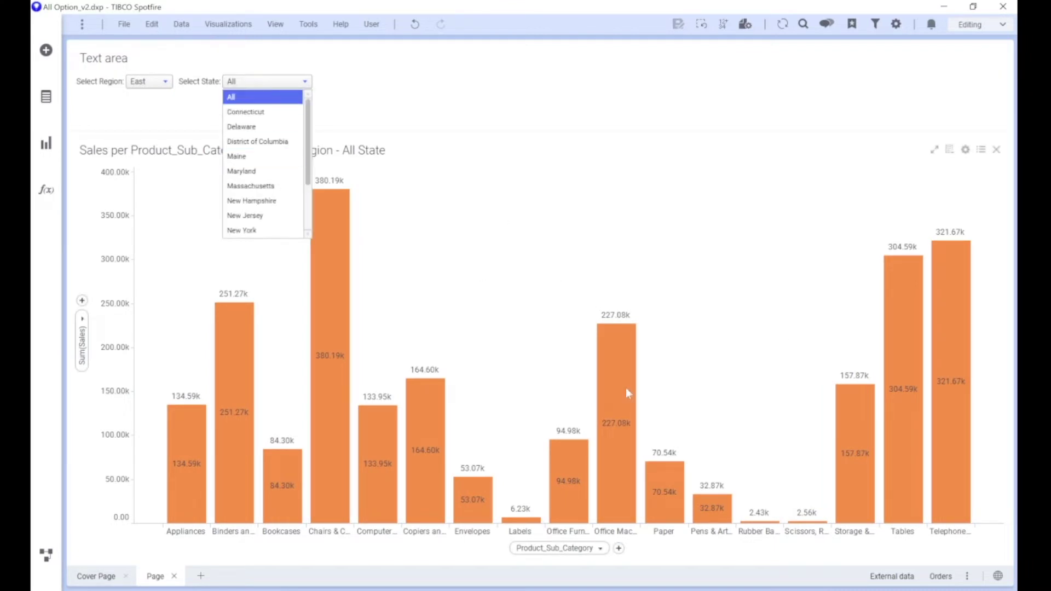
key(Escape)
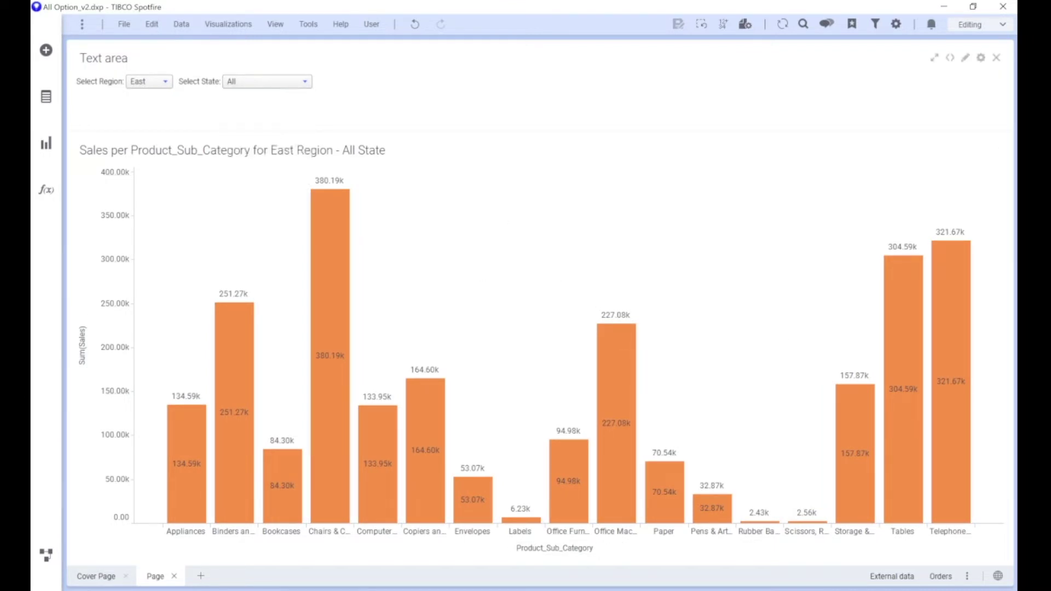
click(282, 81)
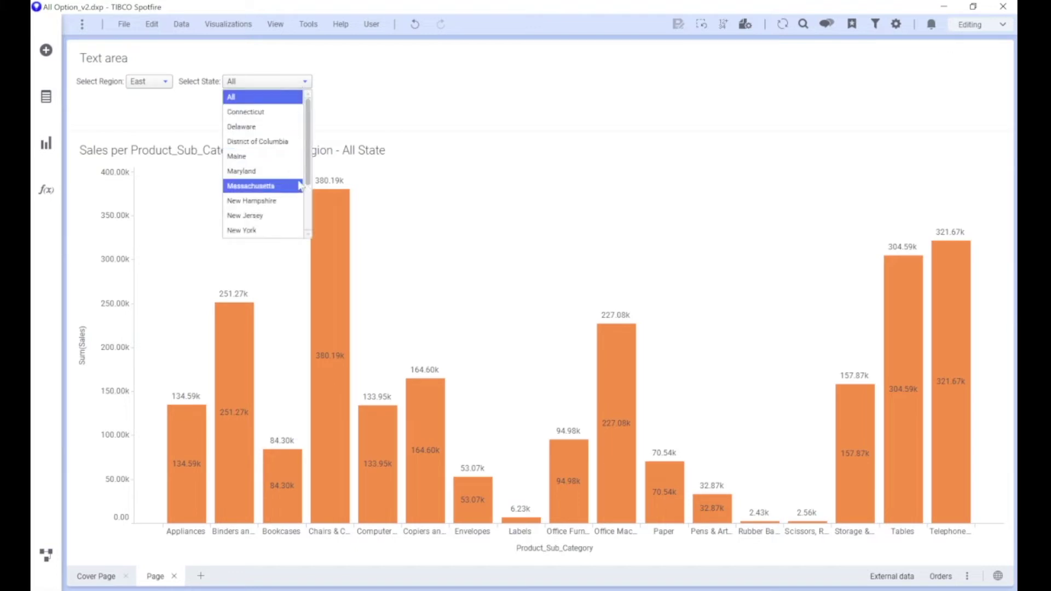
click(270, 171)
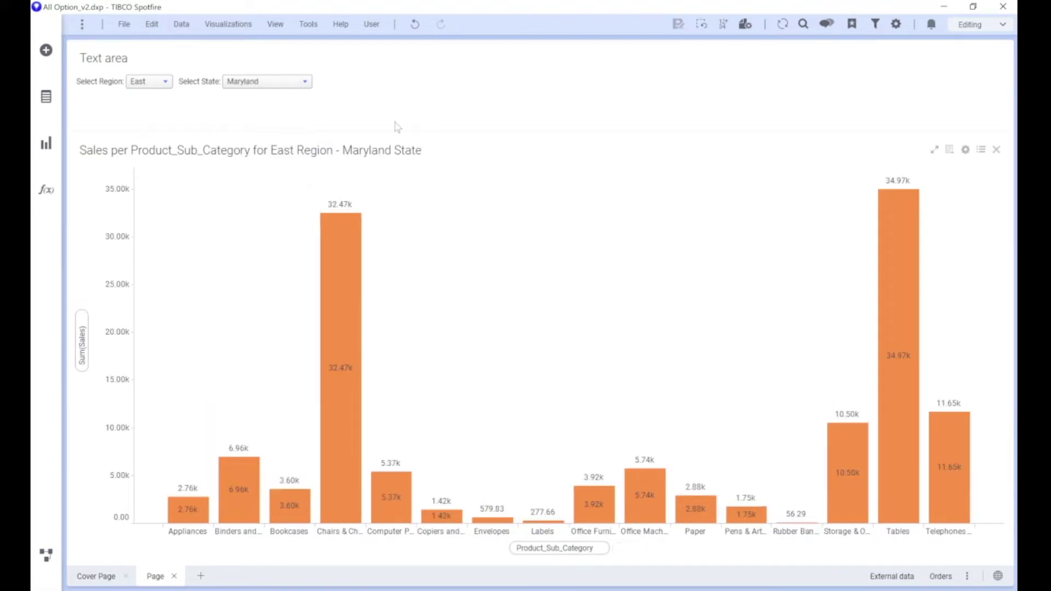
Inspect the Tables bar for Maryland and set the state selection back to All.
click(271, 82)
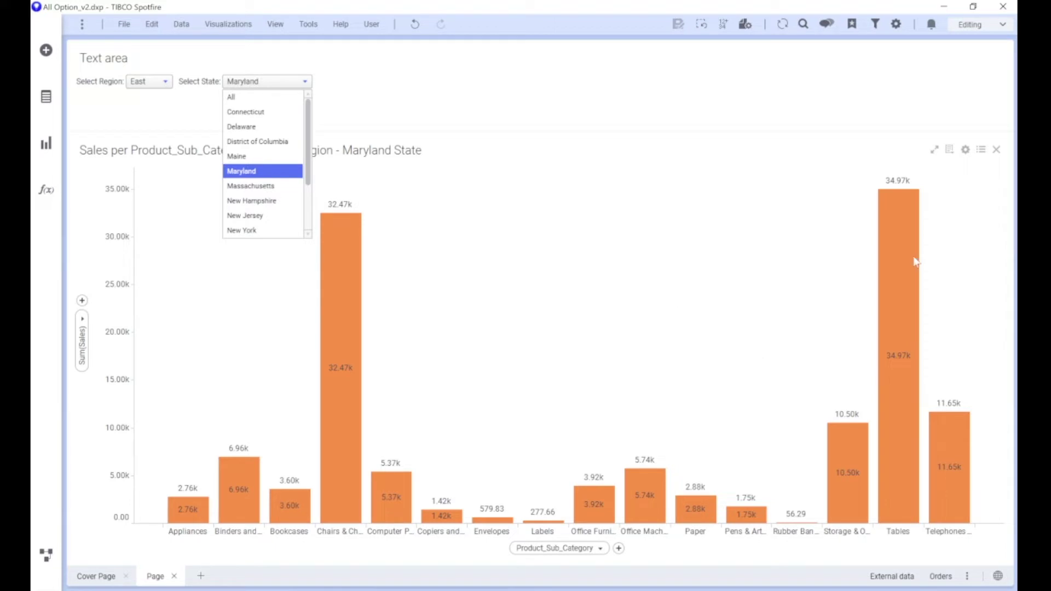
mouse_move(888, 269)
click(827, 289)
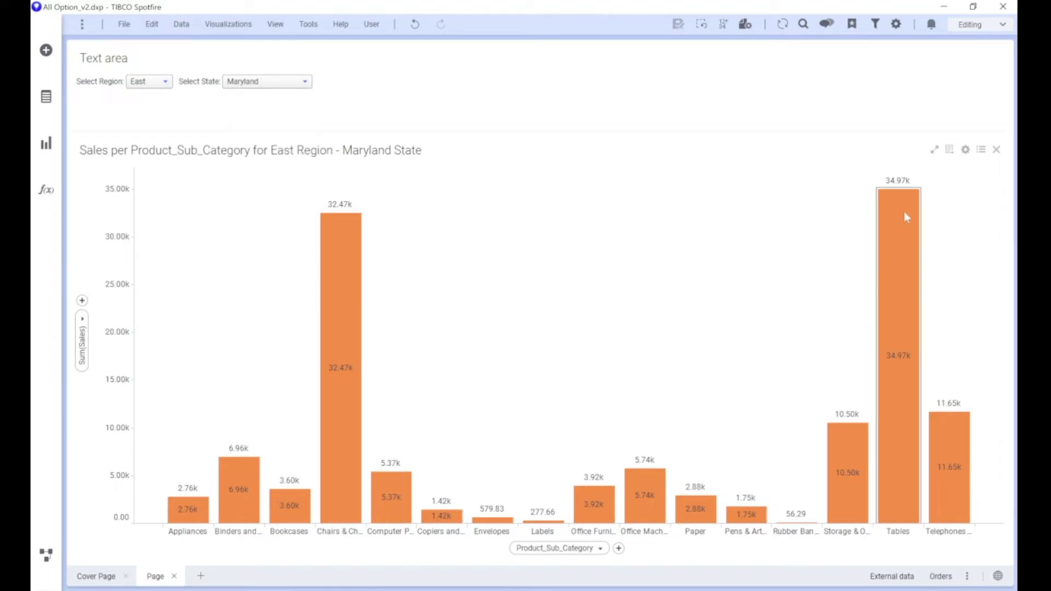
mouse_move(899, 192)
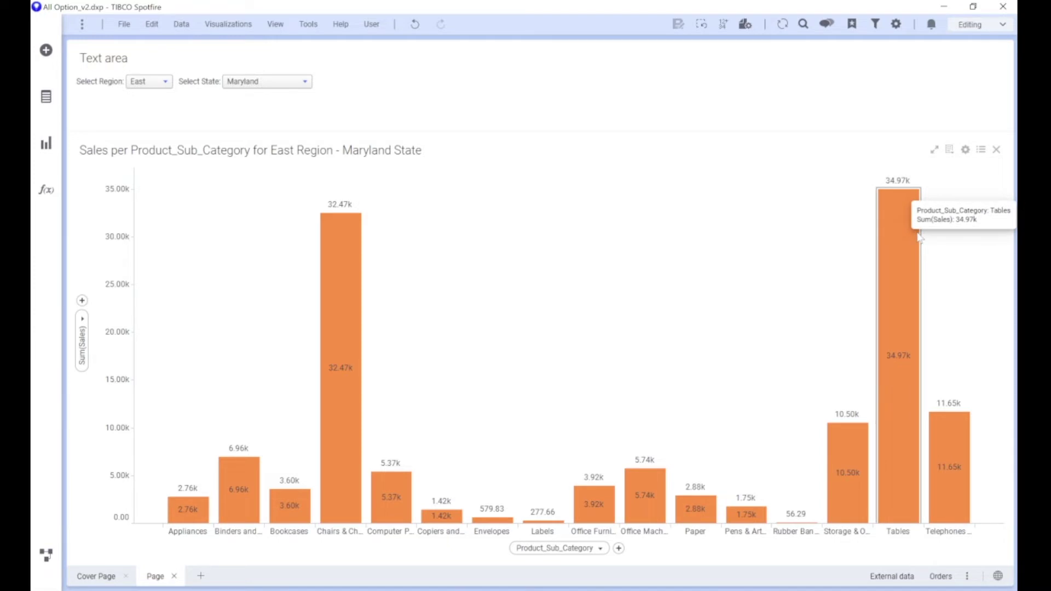
click(301, 82)
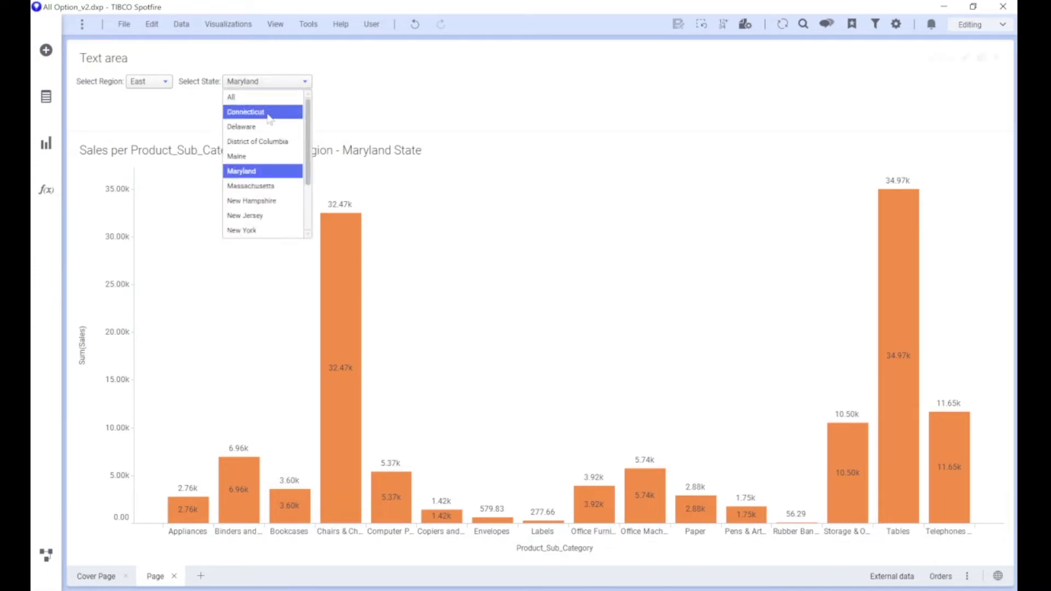
click(268, 97)
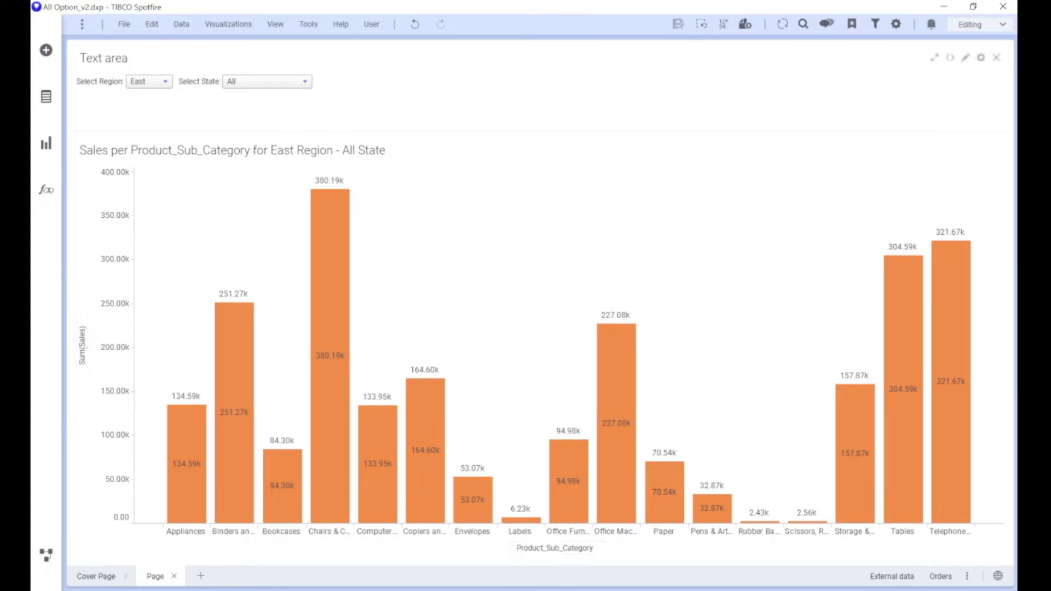
Filter the sales chart to the South region and the state of Georgia.
click(148, 82)
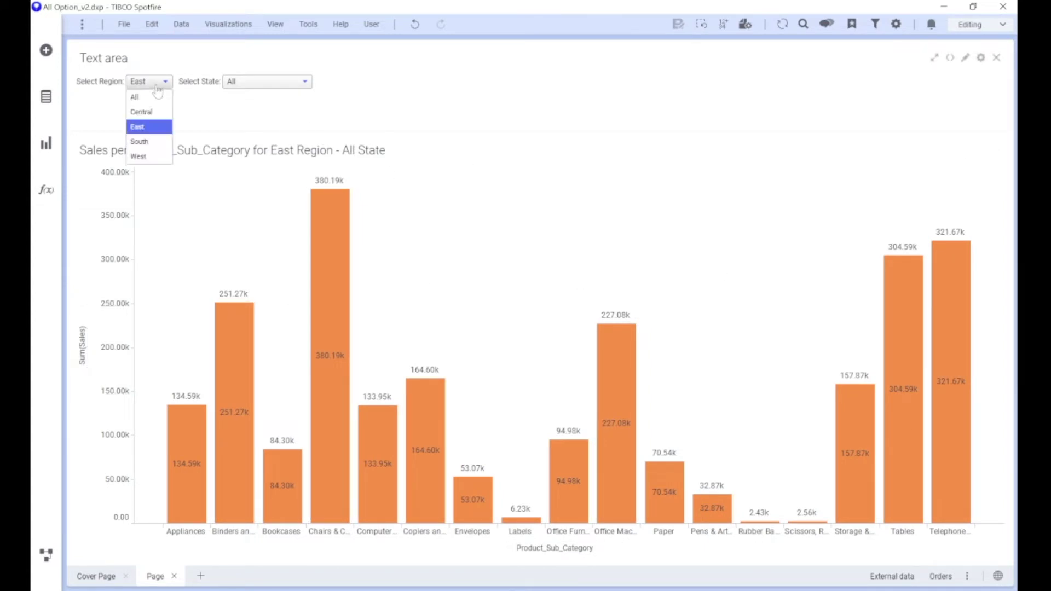
click(157, 144)
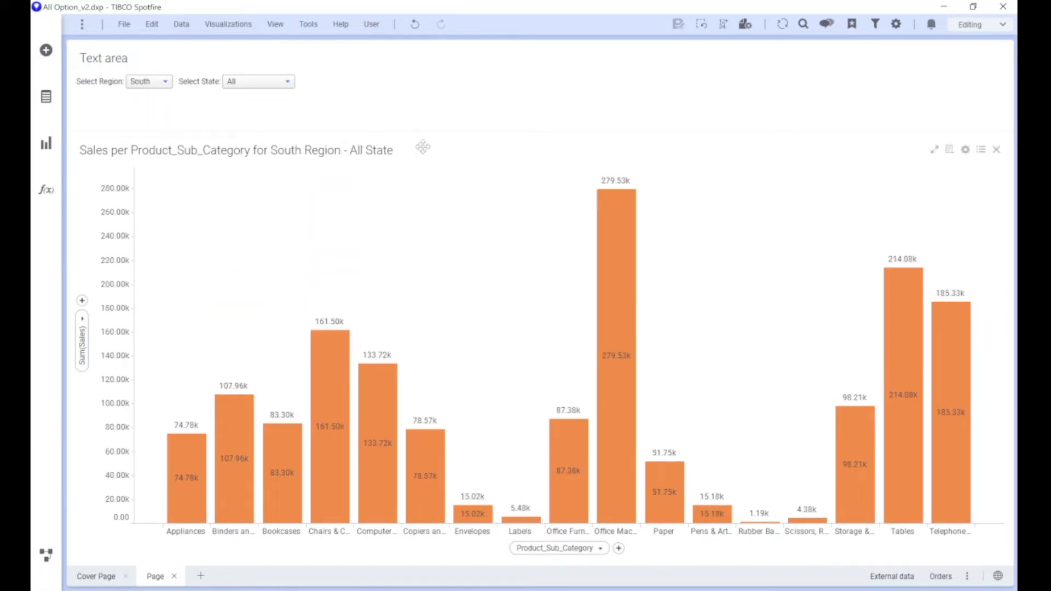
click(256, 82)
scroll(267, 193, down, 1)
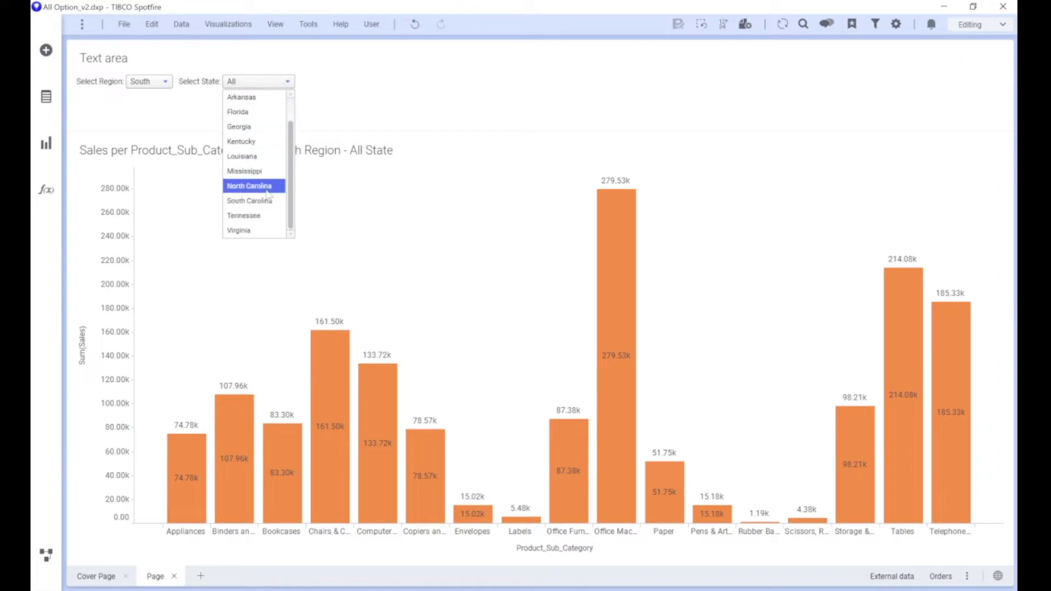
click(255, 128)
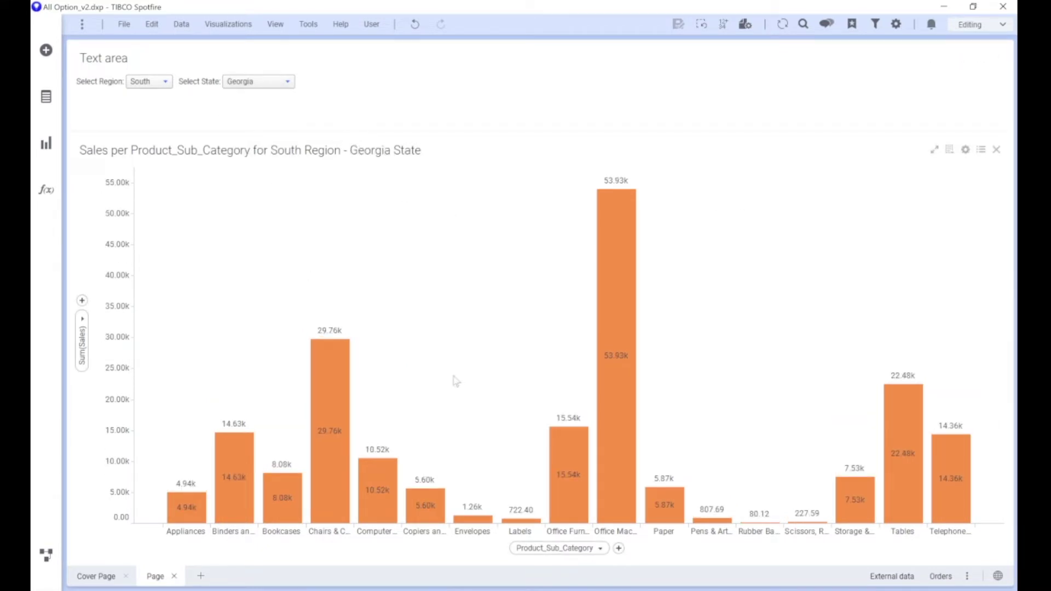
Reset both the state and the region selections to All.
click(256, 82)
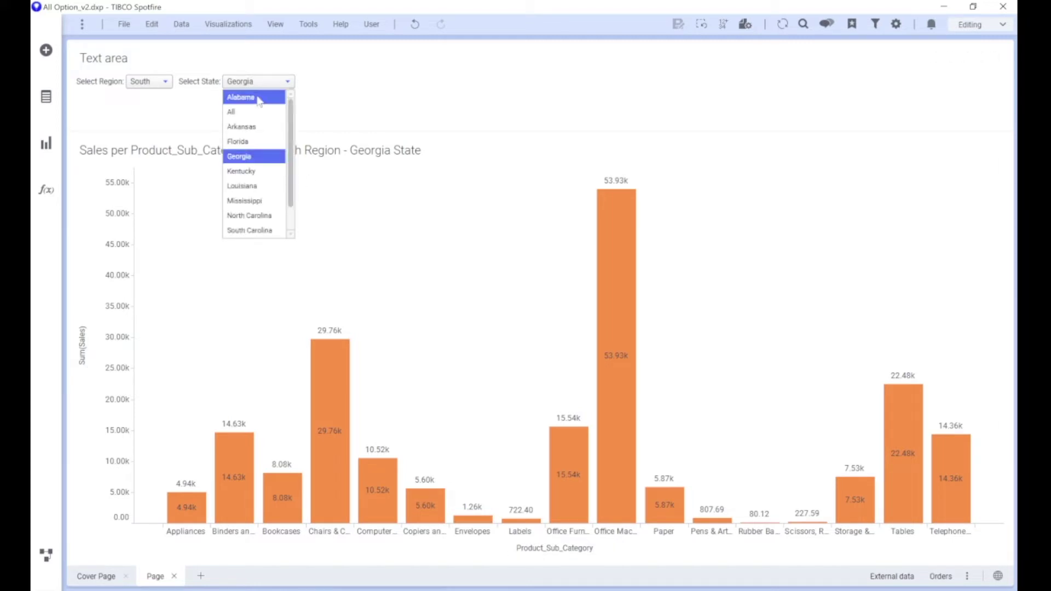
click(257, 113)
click(149, 81)
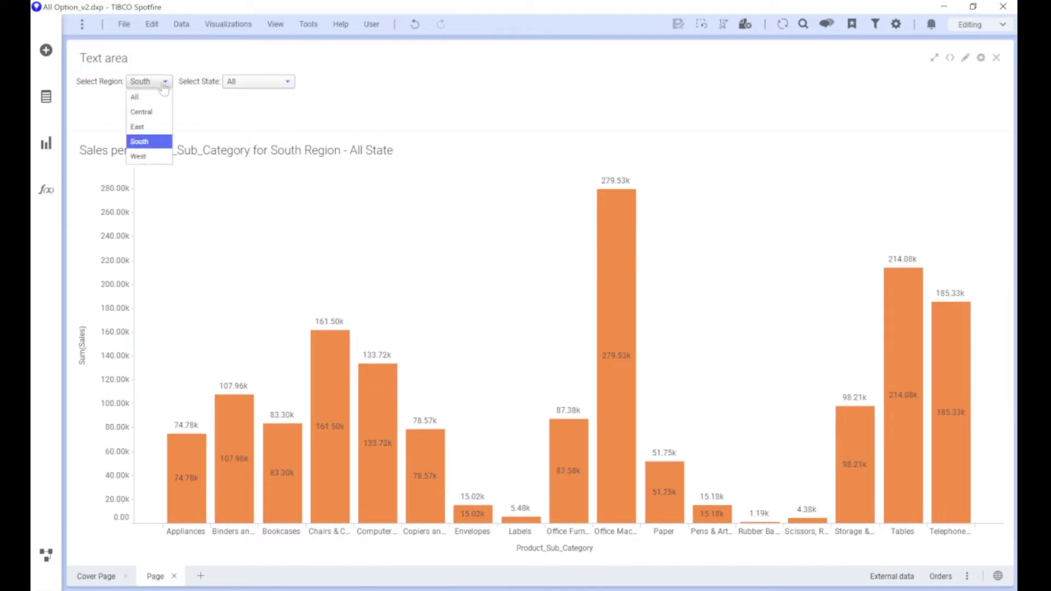
click(136, 97)
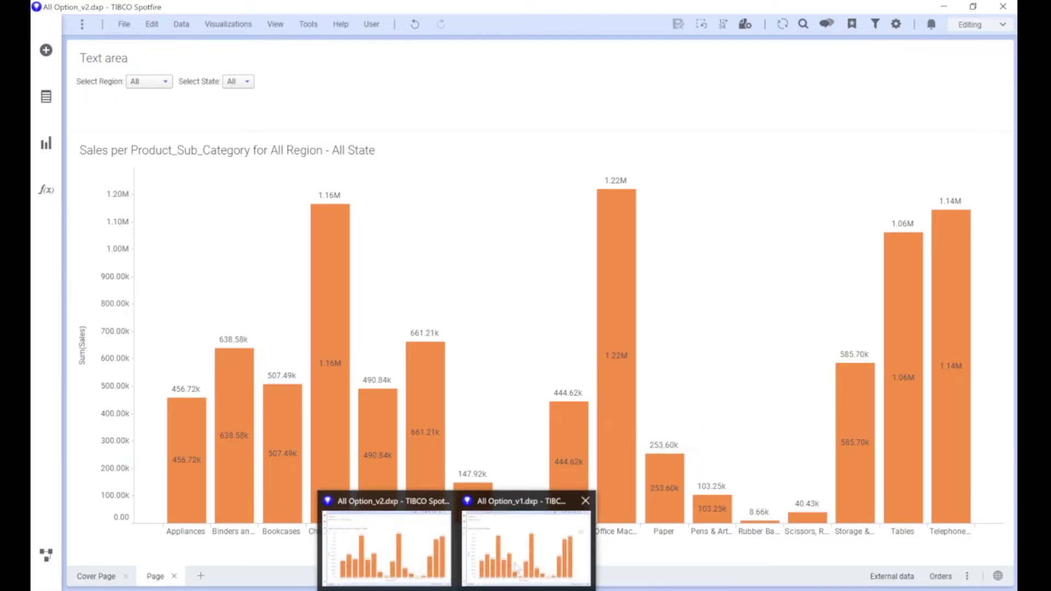
Switch back to All Option_v1.dxp and check its region choices, keeping All selected.
click(549, 532)
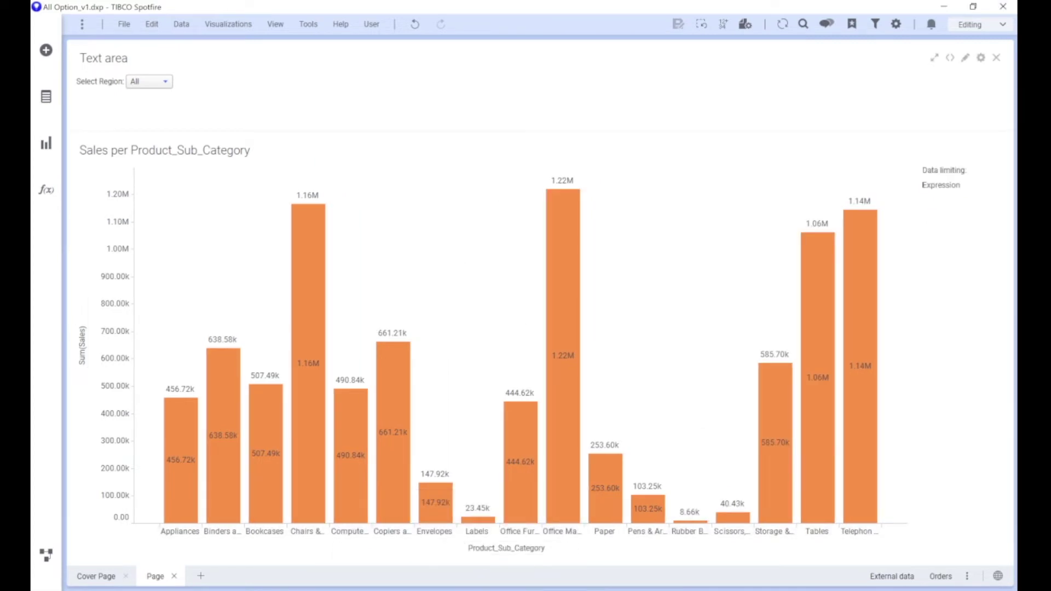
click(159, 81)
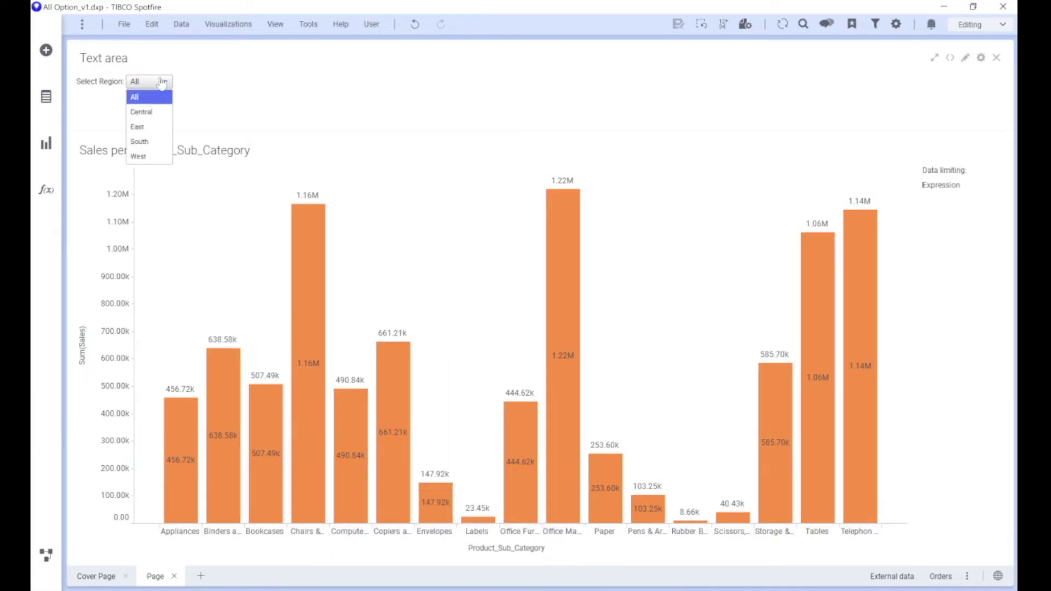
click(156, 95)
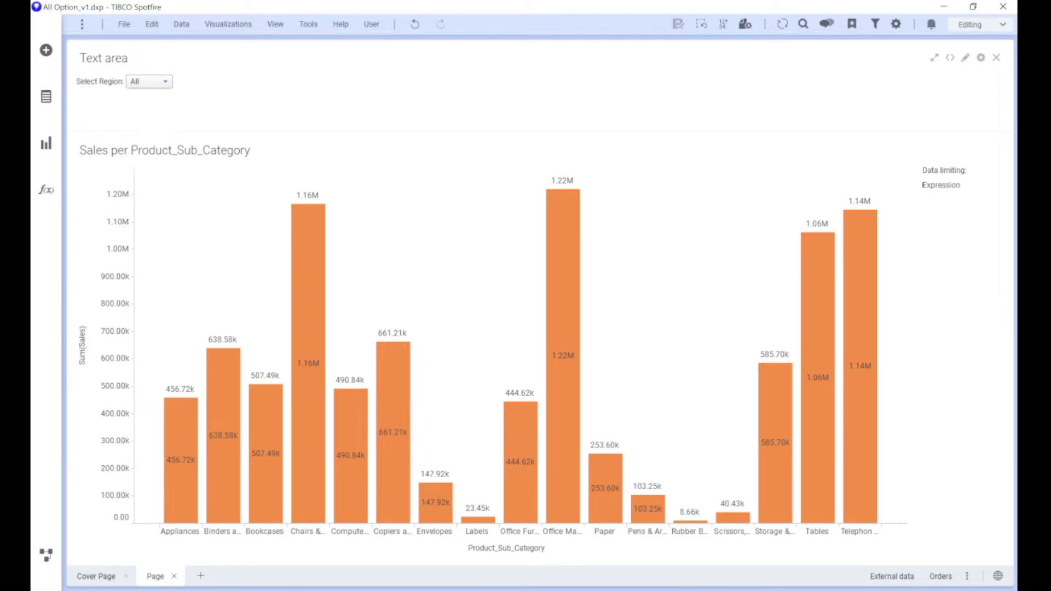
click(156, 87)
click(155, 94)
Open the text area with the region drop-down for editing, and close the editor without changes.
right_click(234, 83)
click(266, 92)
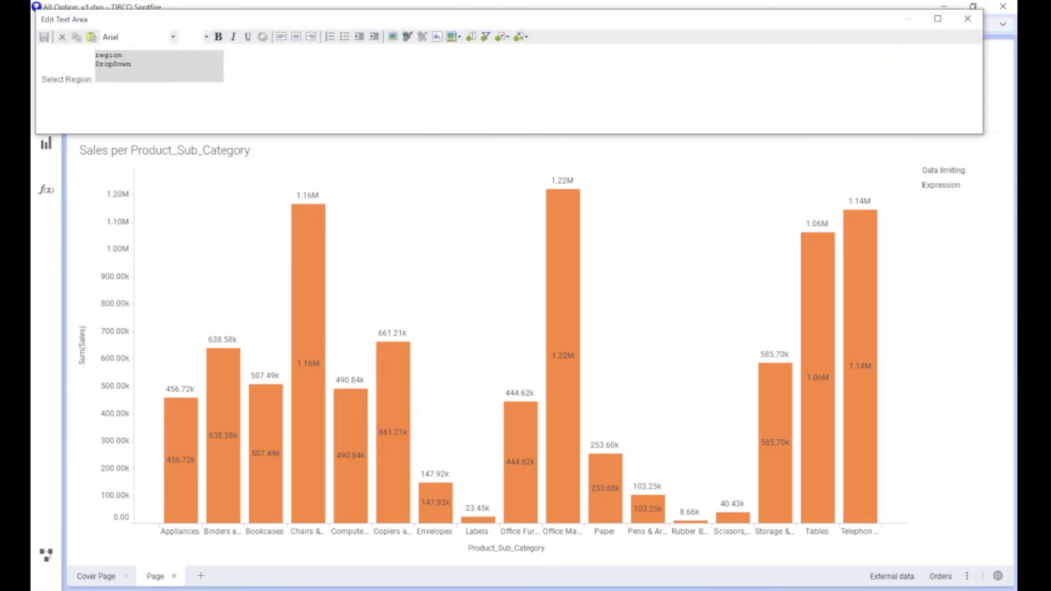
click(967, 18)
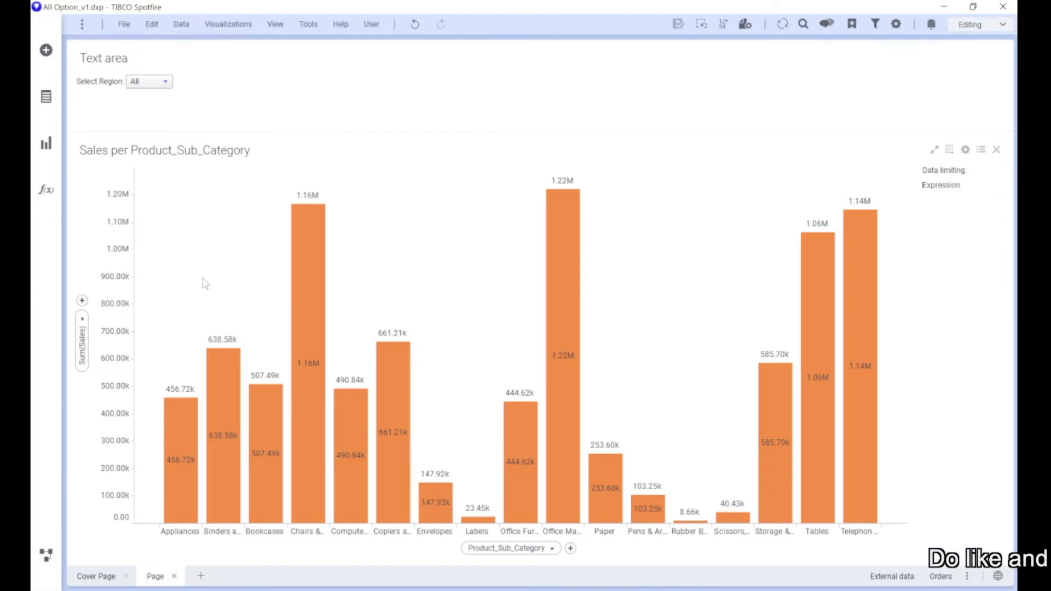
click(181, 24)
mouse_move(228, 24)
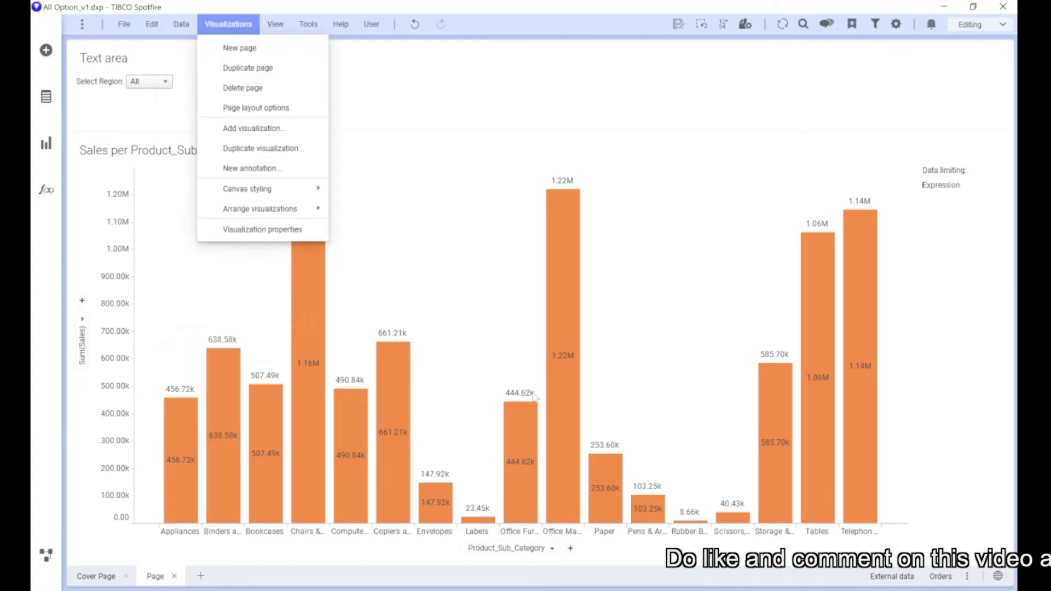
Switch to All Option_v2.dxp and copy the expression of the calculated State column in the Orders table.
click(387, 545)
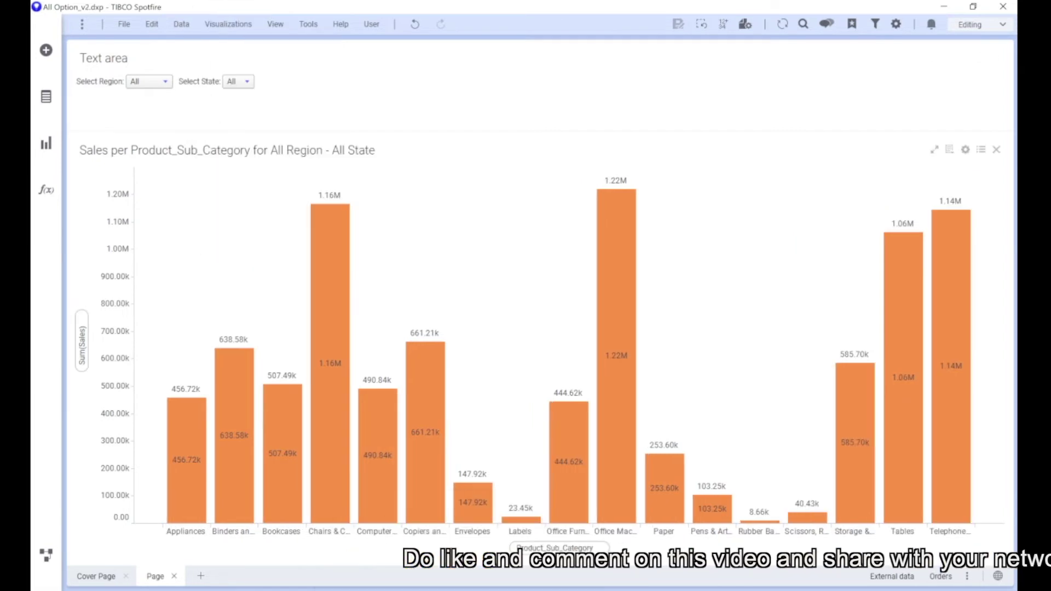
click(181, 24)
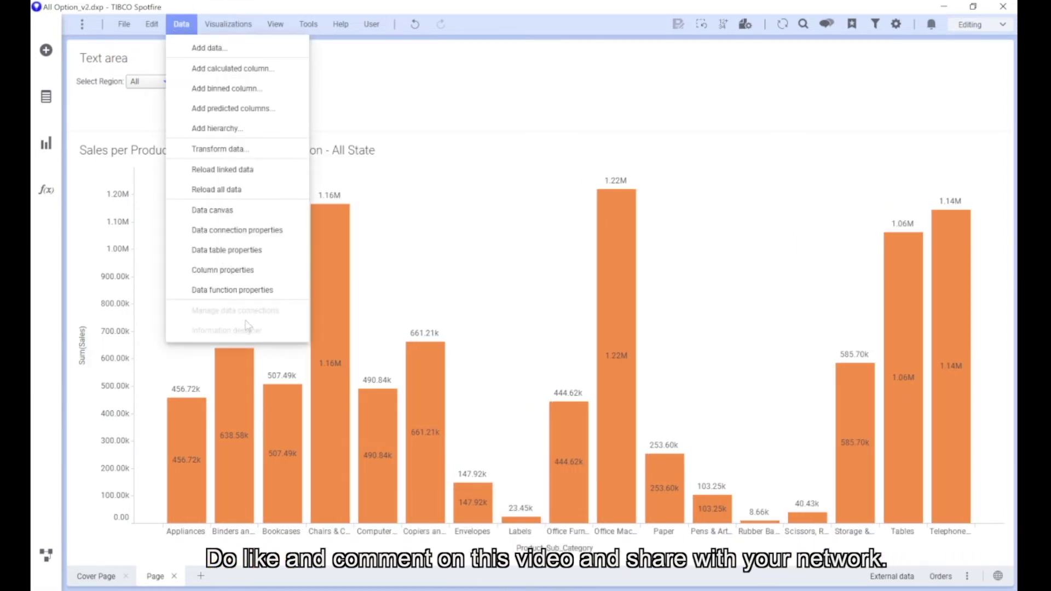
click(225, 268)
scroll(428, 218, down, 5)
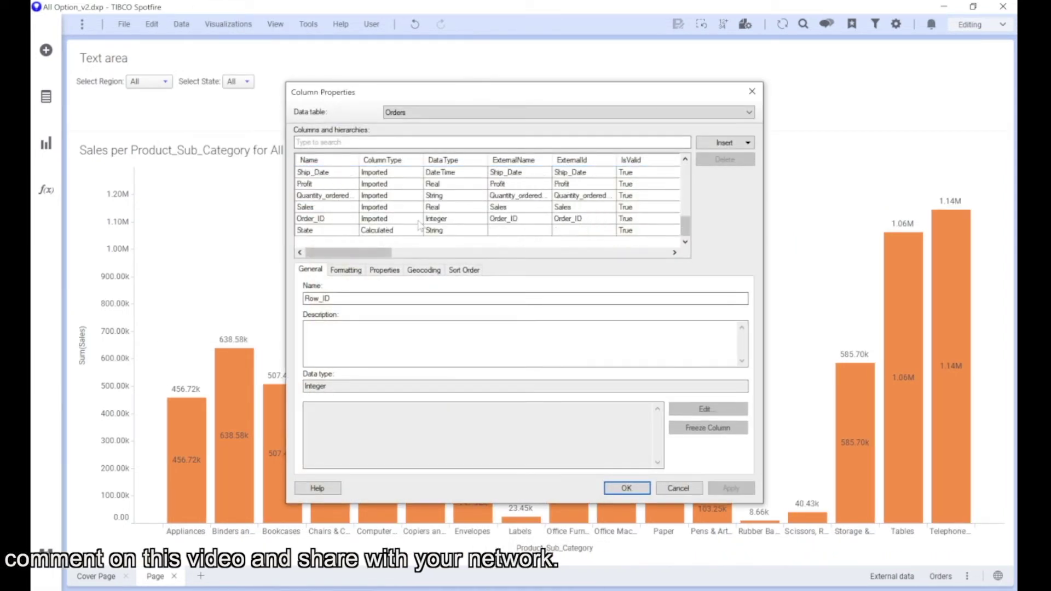
click(321, 231)
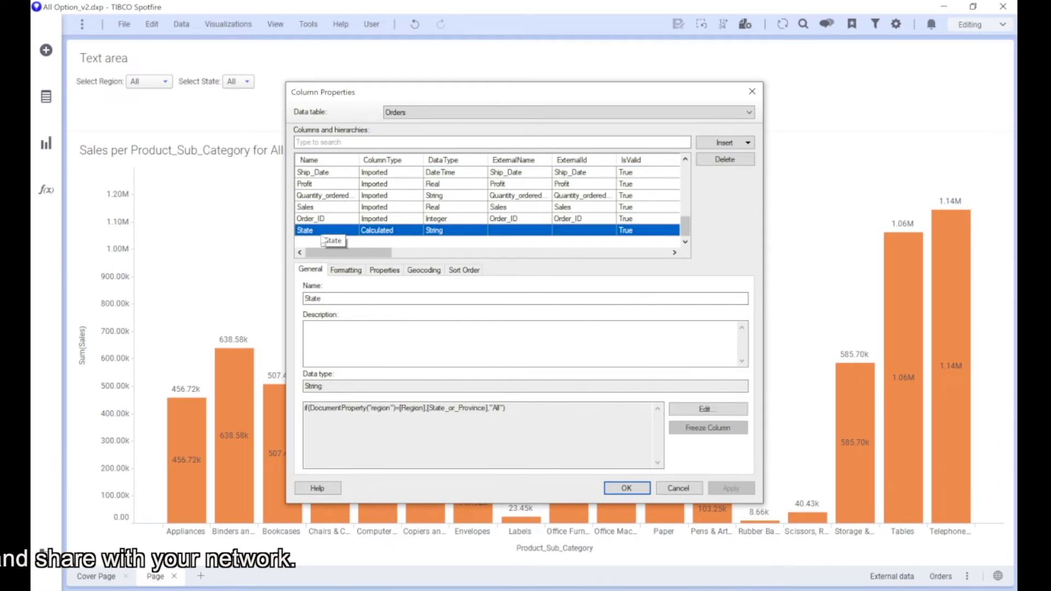
drag(401, 408, 506, 408)
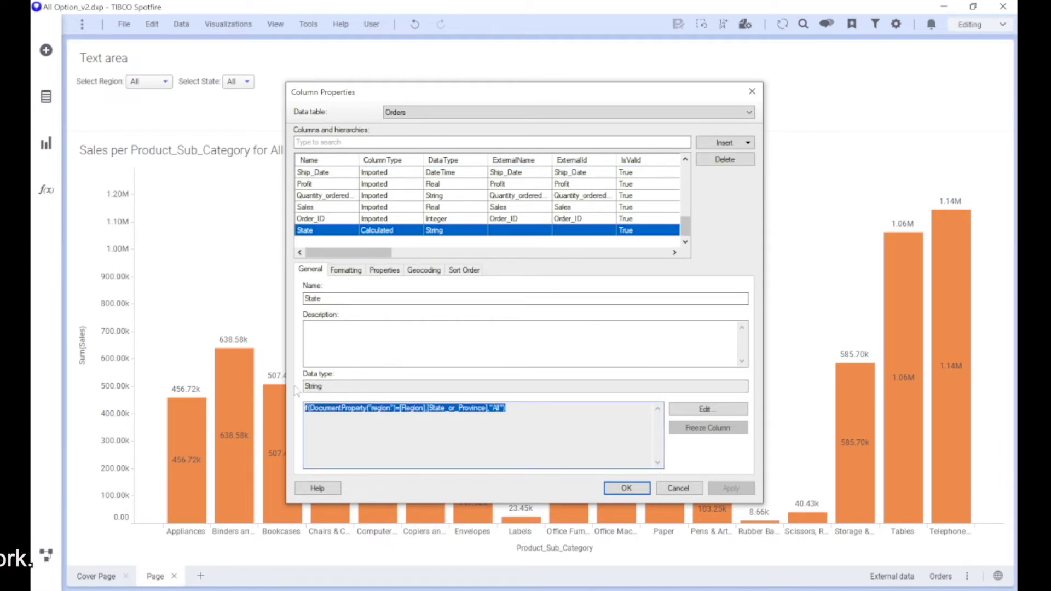
key(super+c)
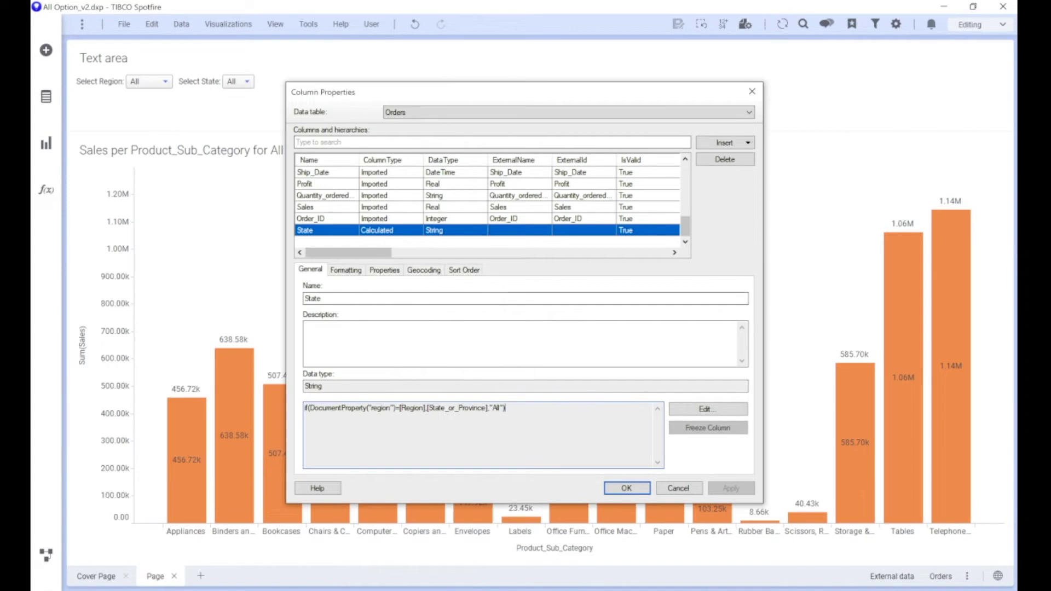
drag(506, 408, 305, 408)
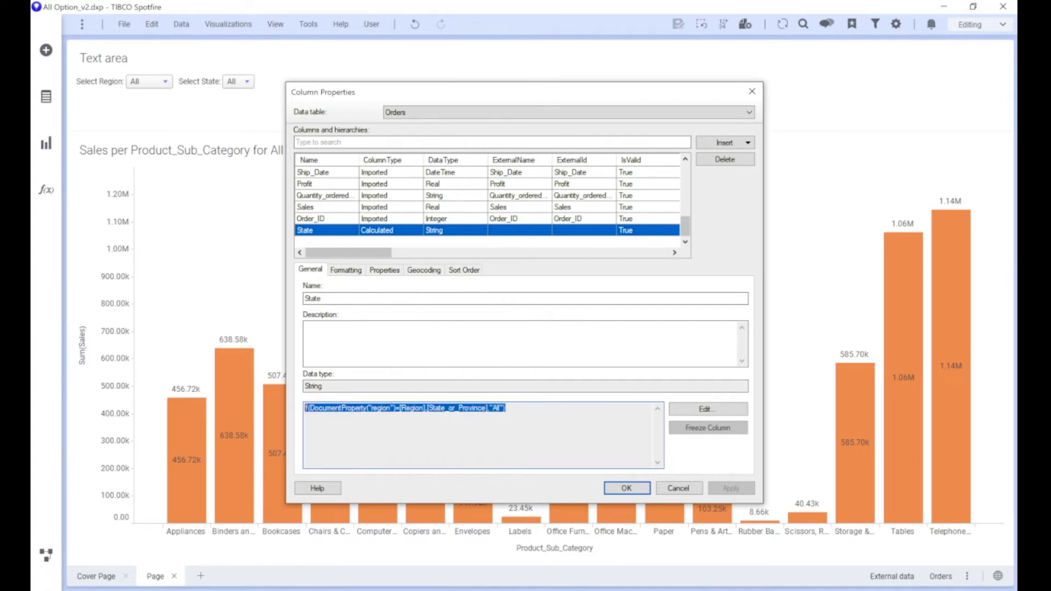
click(626, 488)
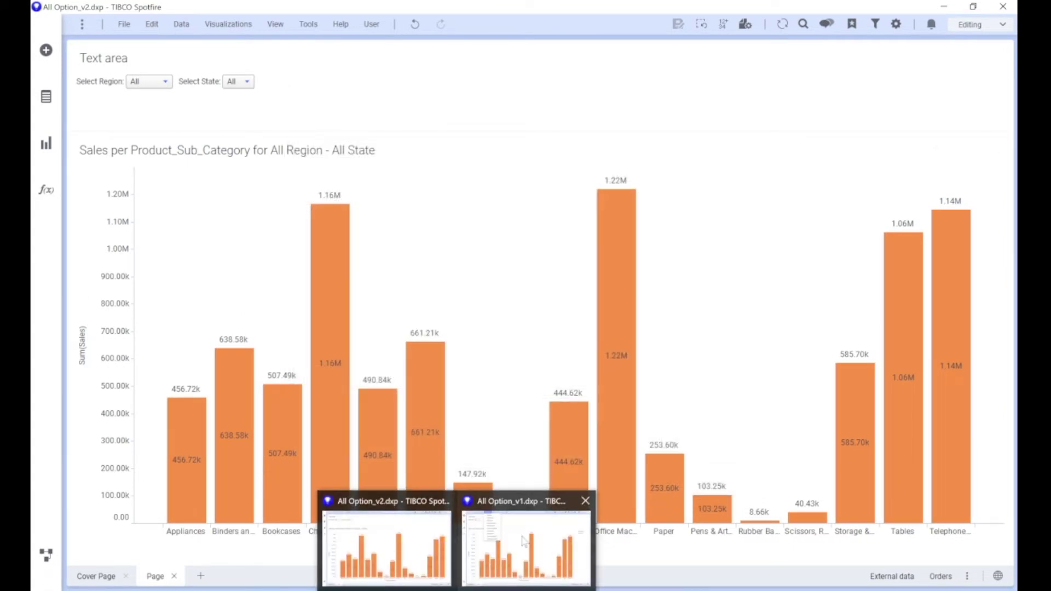
In All Option_v1.dxp, start a calculated column in Orders with the expression if(DocumentProperty("region")=[Region],[State_or_Province],"All").
click(527, 535)
click(228, 24)
click(181, 24)
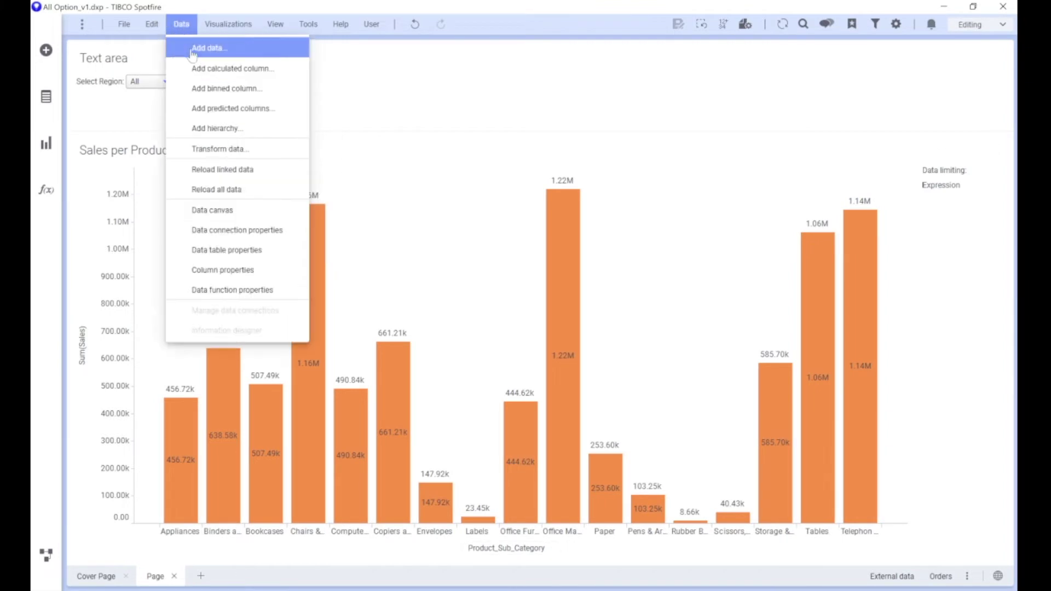
click(210, 77)
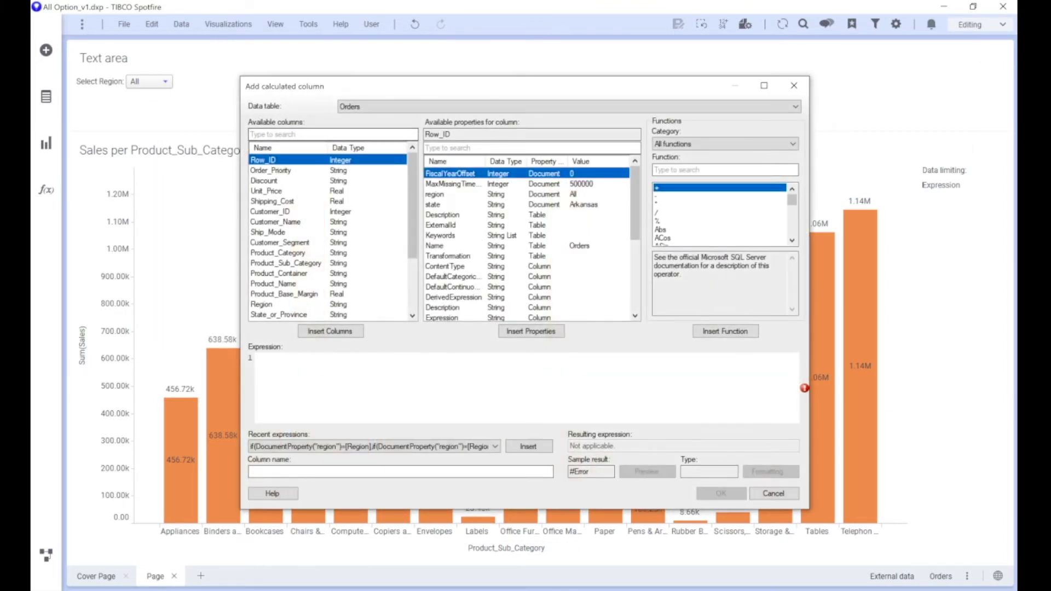
key(super+v)
key(Escape)
key(ctrl+v)
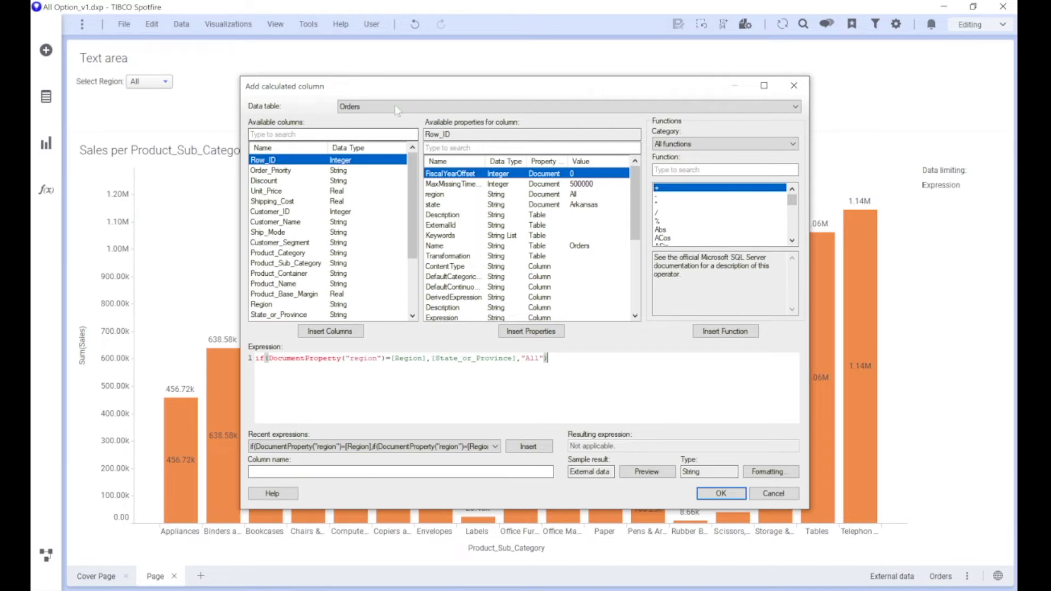
Examine the expression's region property, the Region and State_or_Province columns it refers to, and its "All" fallback value.
drag(436, 93, 504, 109)
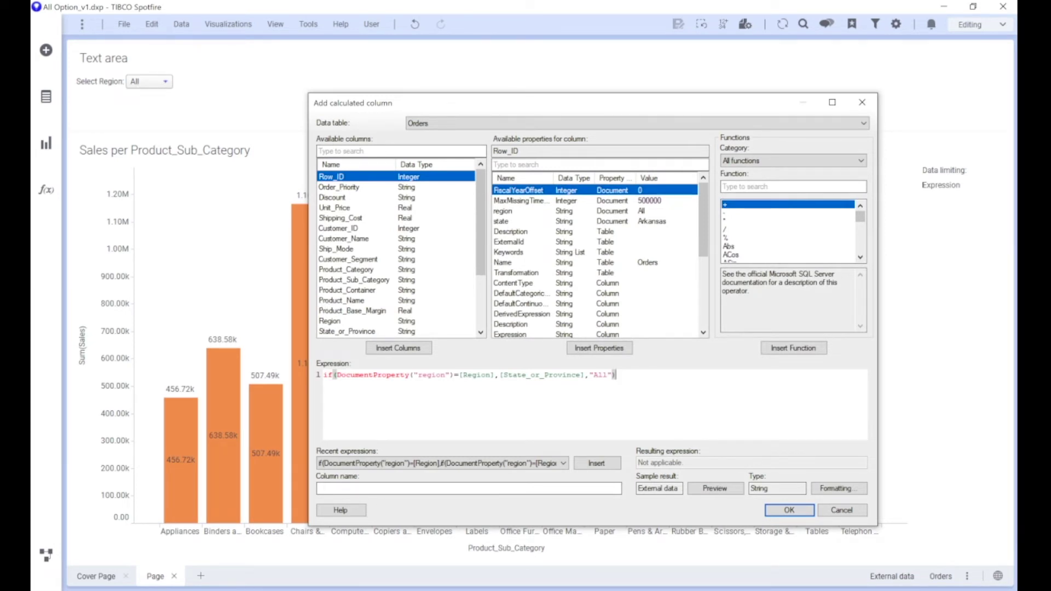
drag(454, 375, 324, 375)
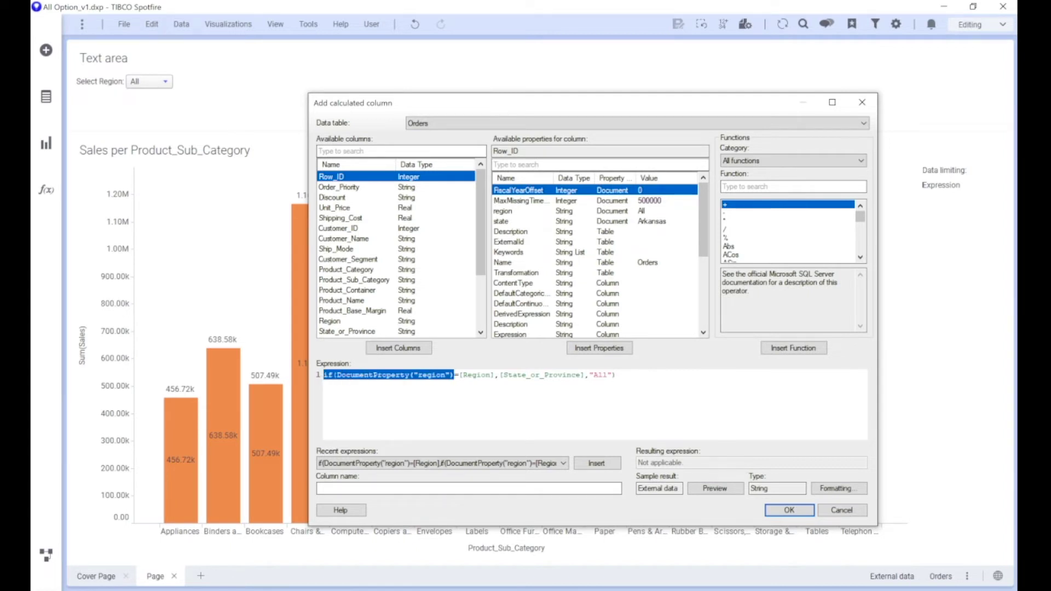
double_click(476, 376)
scroll(357, 247, down, 3)
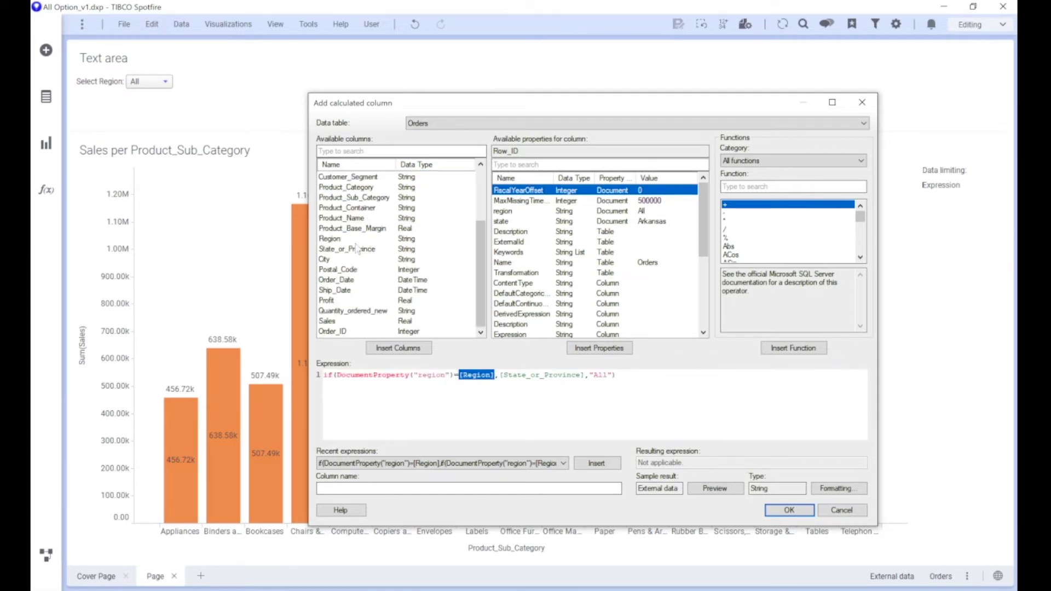
click(353, 239)
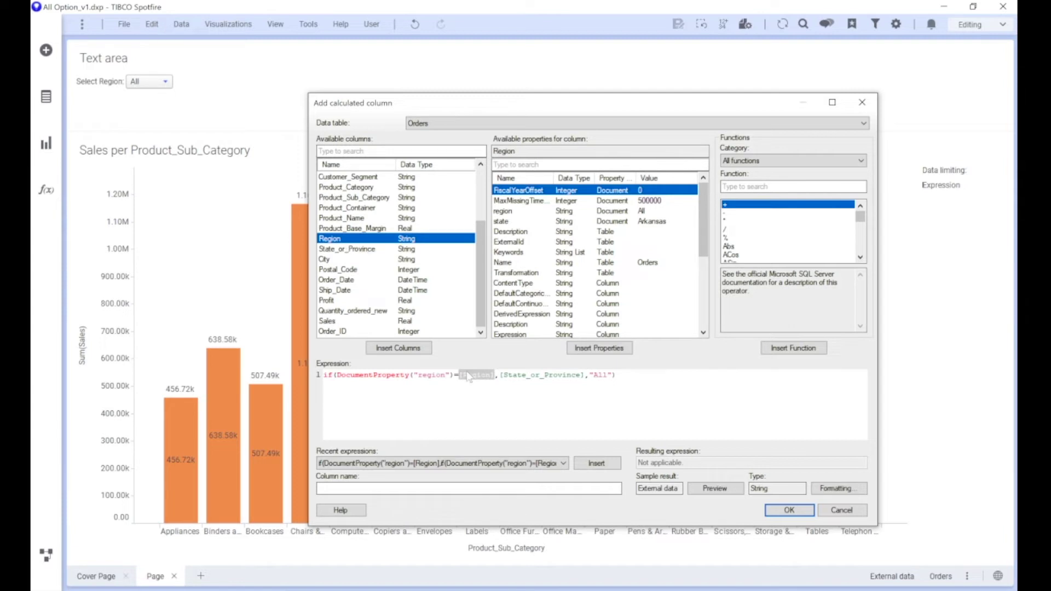
drag(500, 376, 584, 375)
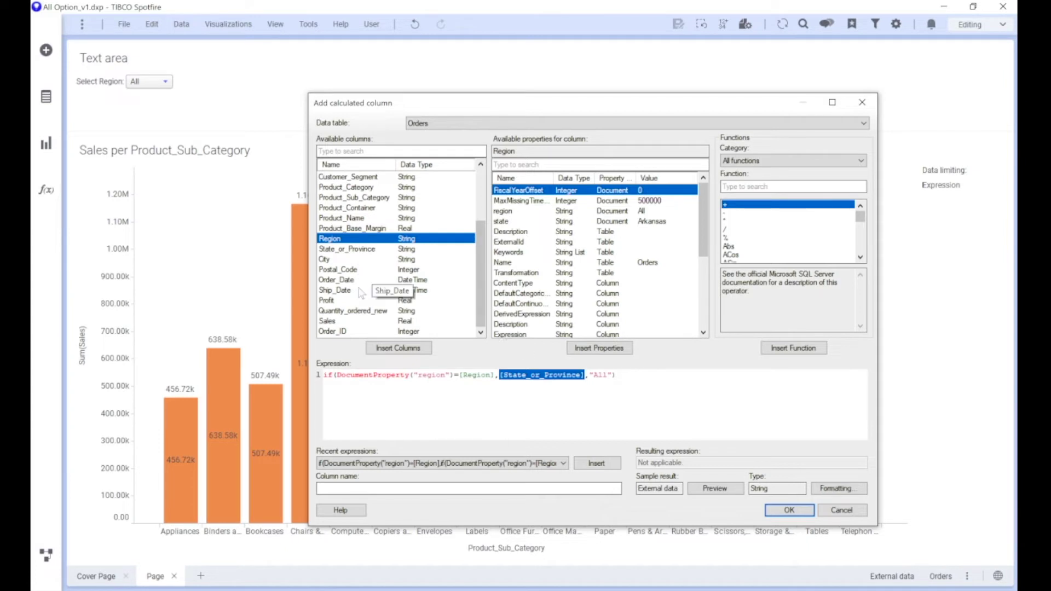
click(380, 252)
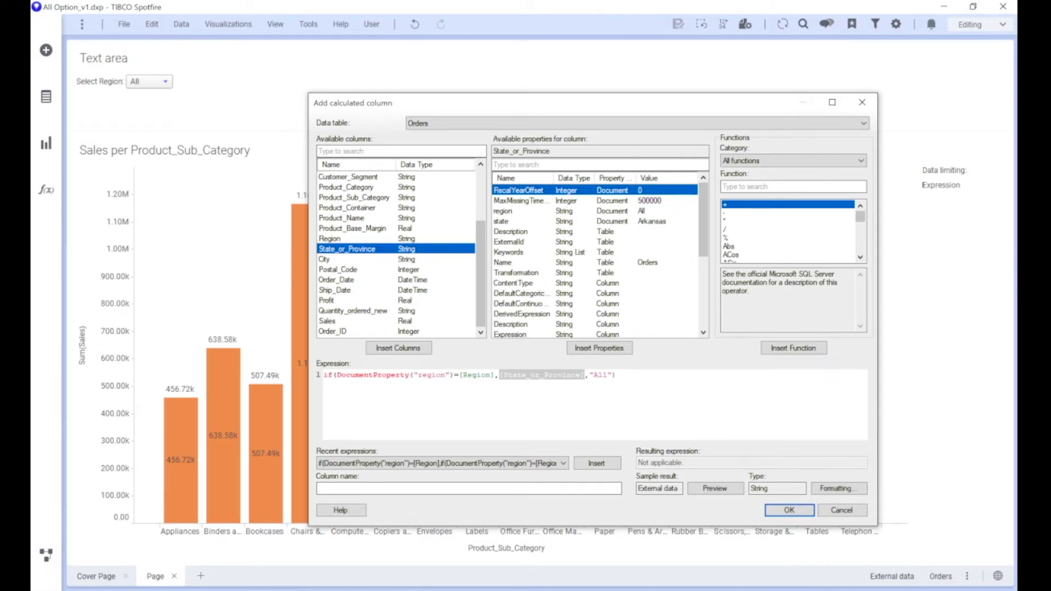
drag(589, 375, 612, 378)
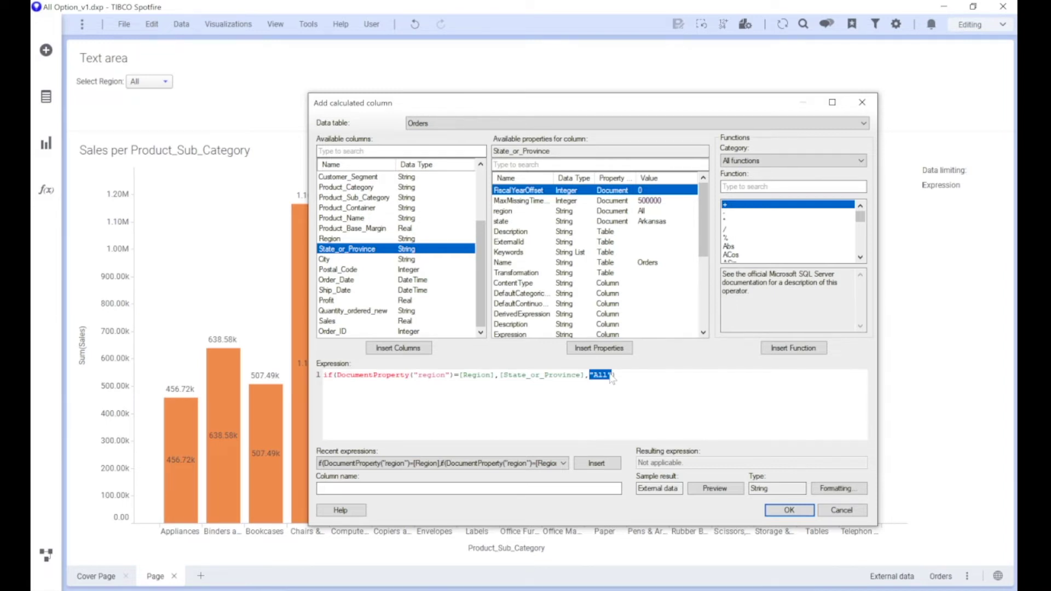
click(614, 376)
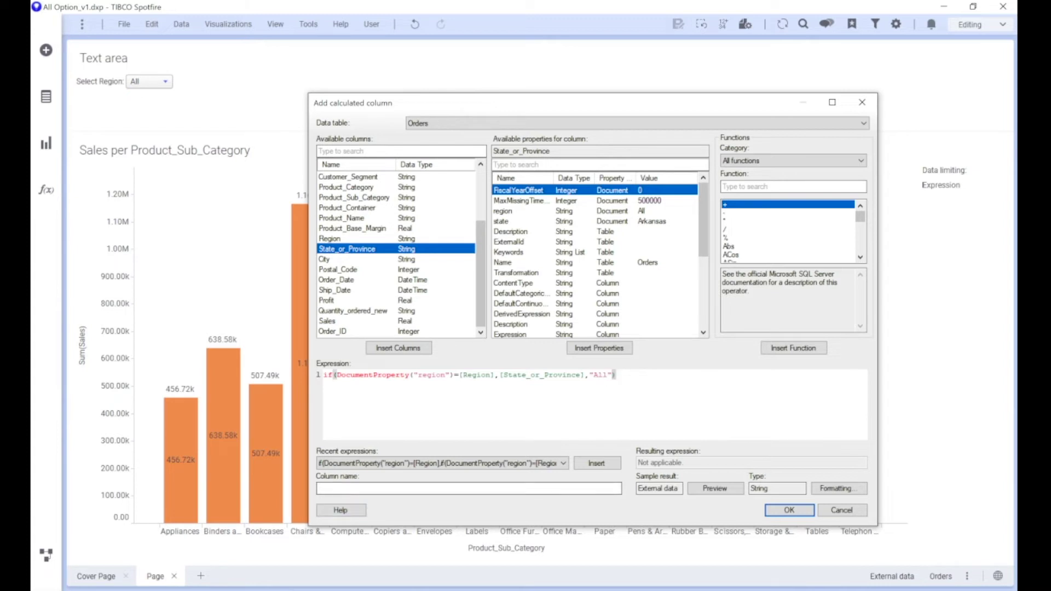
Name the calculated column State and add it to the Orders table.
click(329, 488)
text(State)
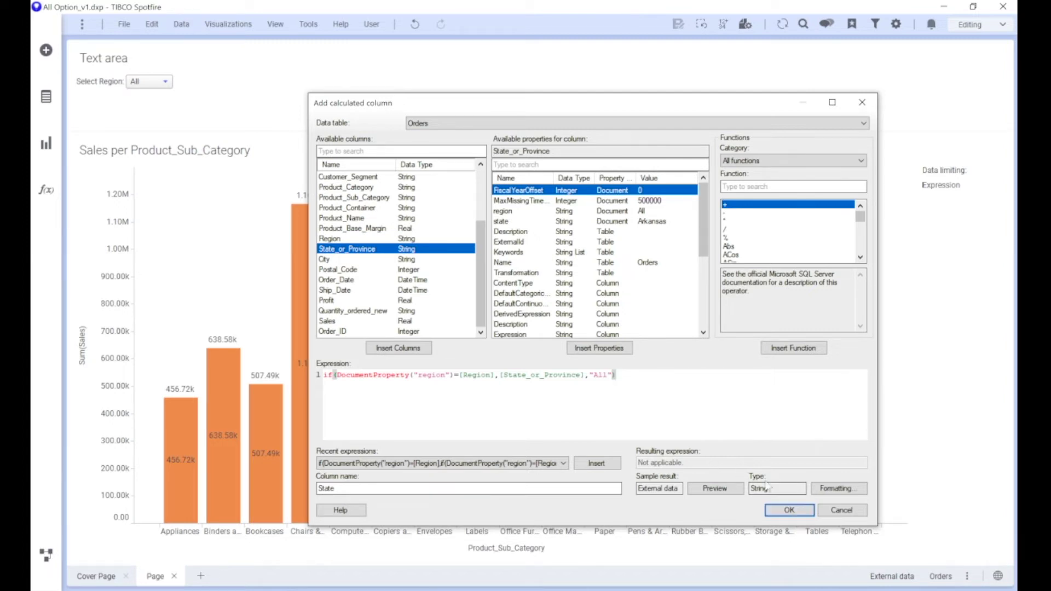
click(792, 512)
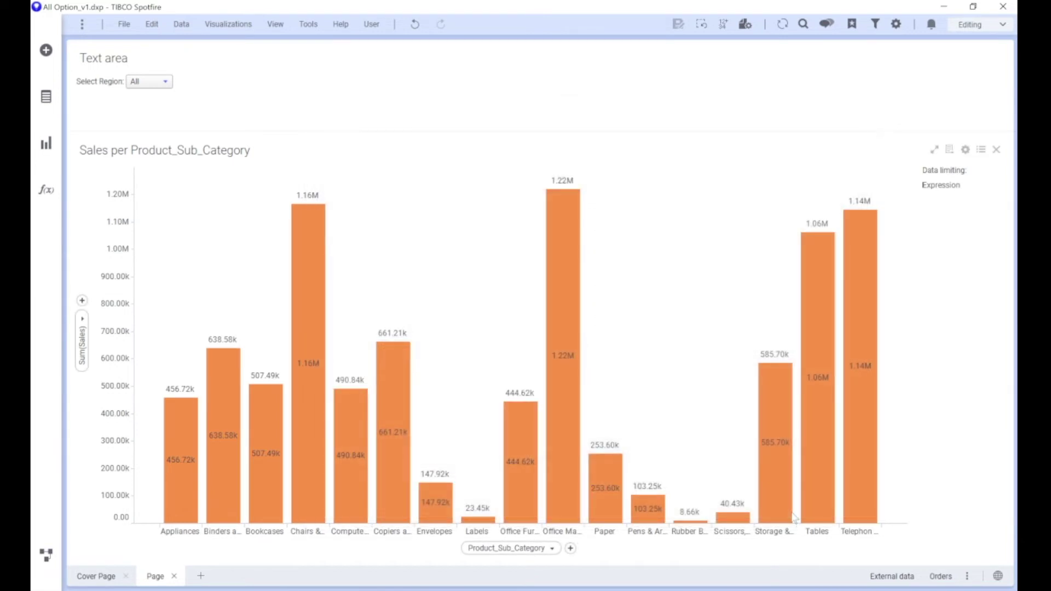
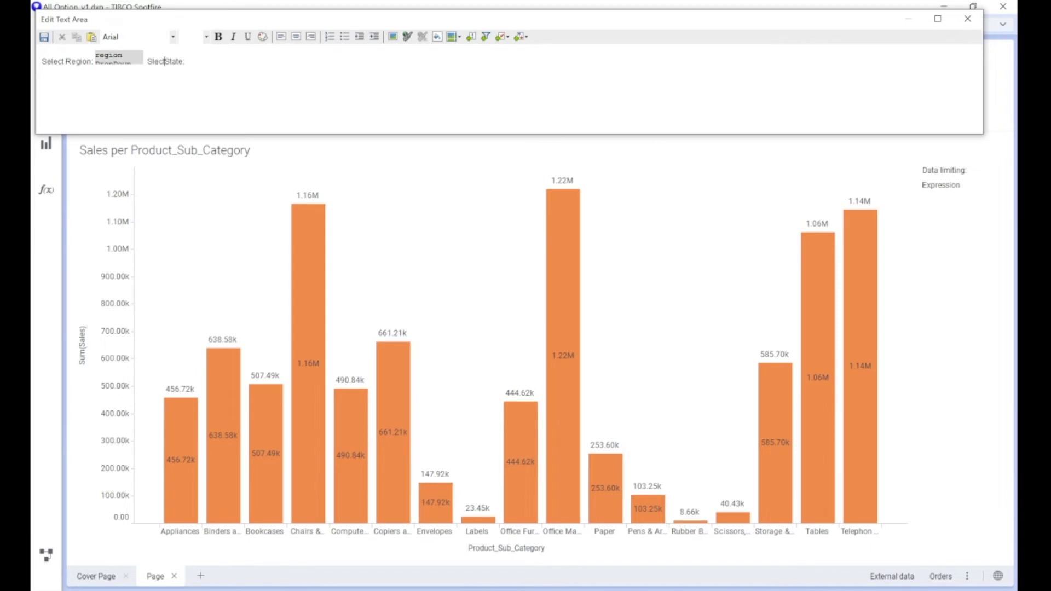
Correct the text area label to "Select State:" and insert a drop-down list property control after it.
text(e)
click(502, 37)
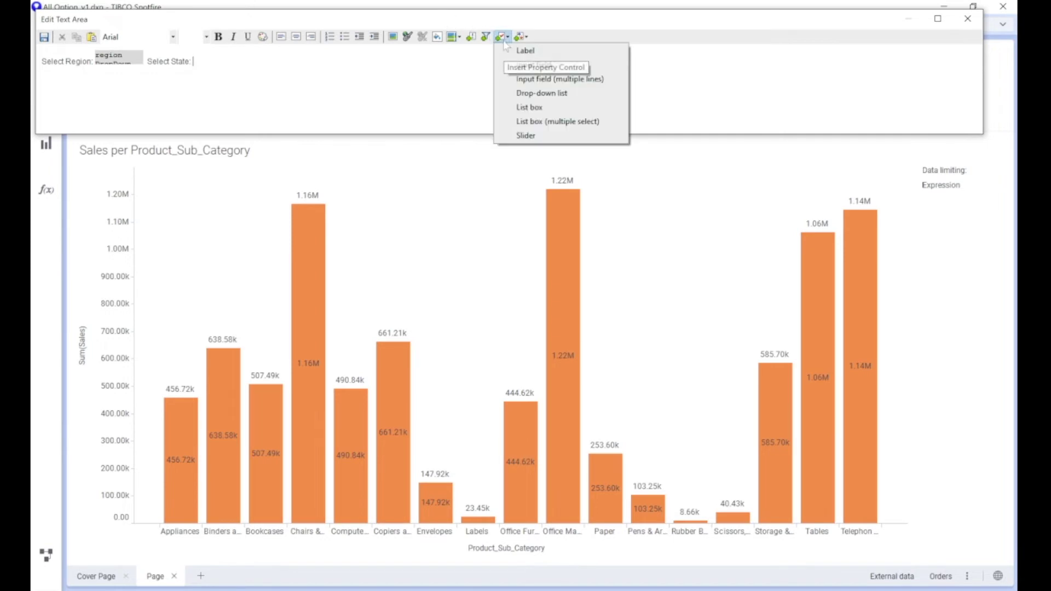
click(544, 94)
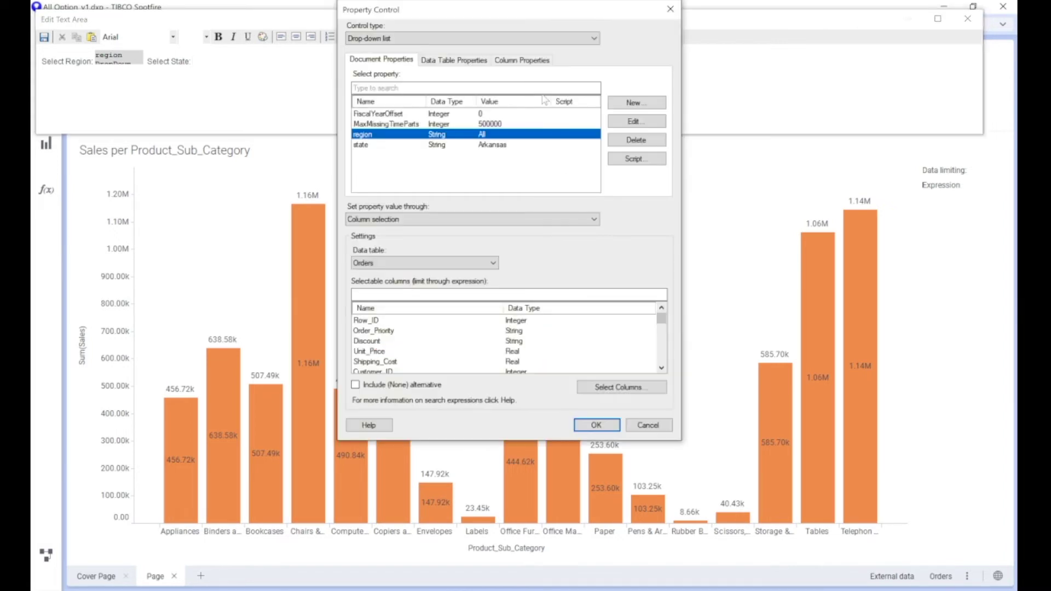
Delete the existing state document property, abandoning the new property started before removing it.
click(446, 145)
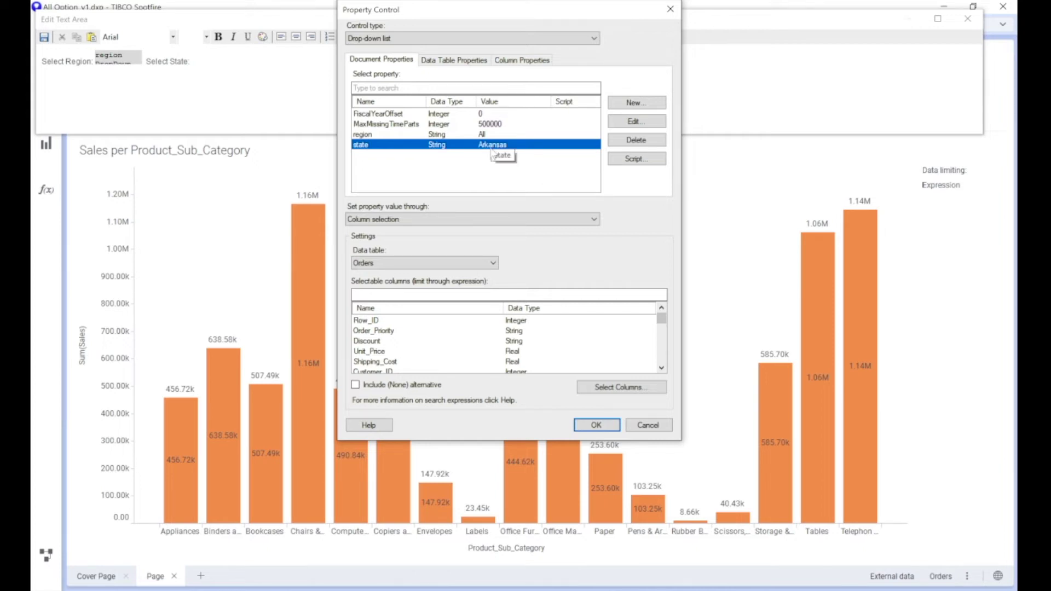
click(635, 102)
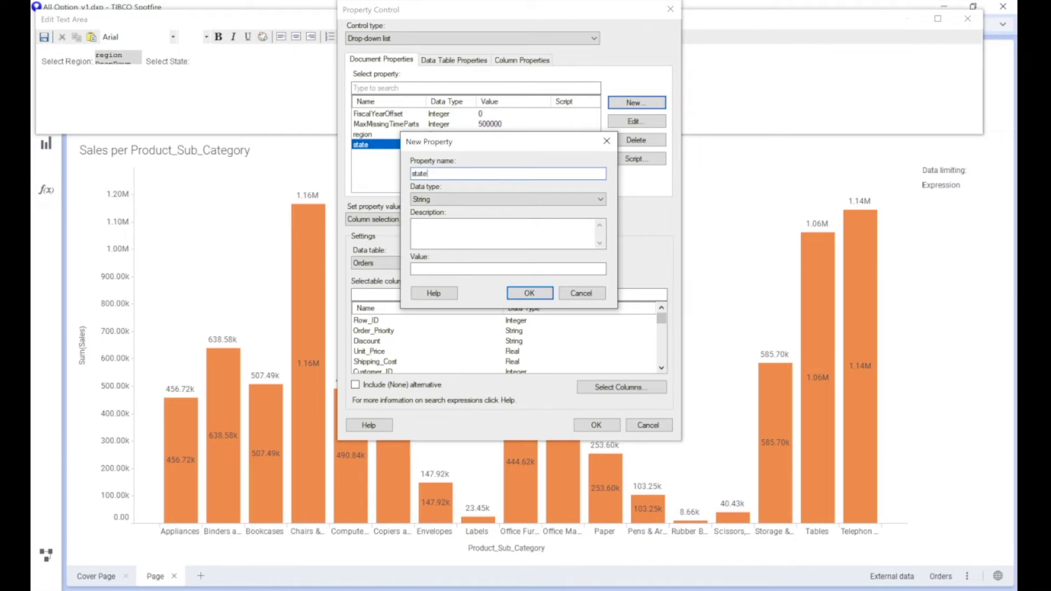
click(581, 293)
click(637, 139)
click(537, 347)
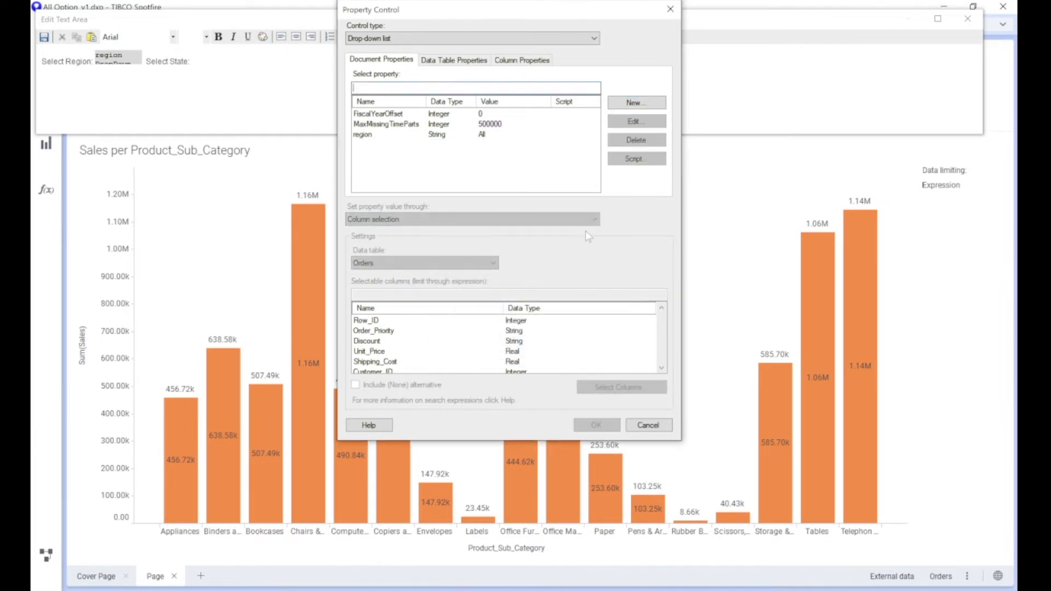
Create a new String document property named state, leaving its value empty.
click(636, 103)
text(state)
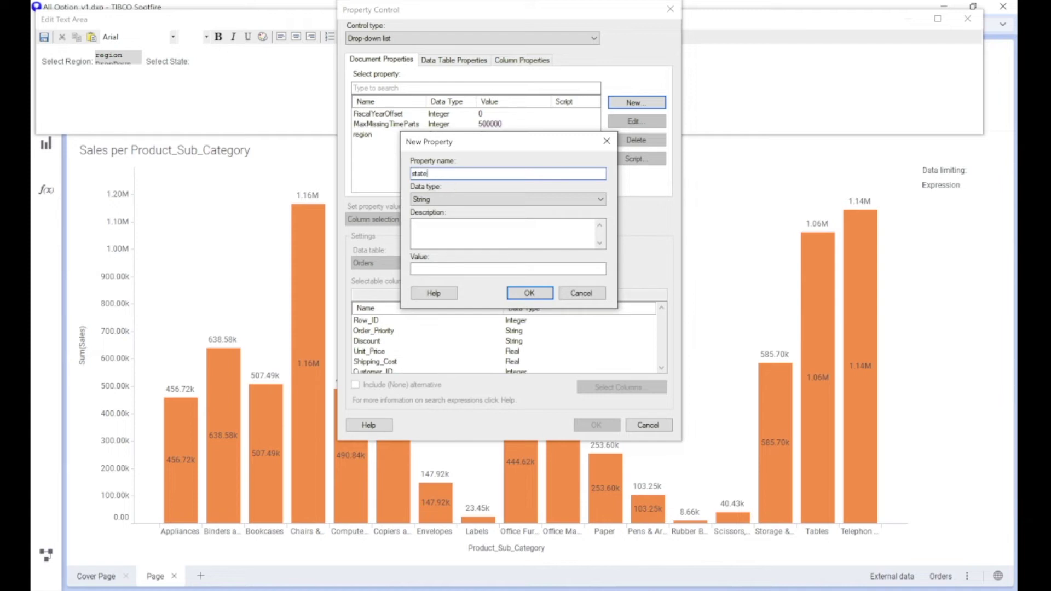
drag(428, 174, 415, 174)
key(Tab)
key(Tab)
key(Tab)
click(520, 292)
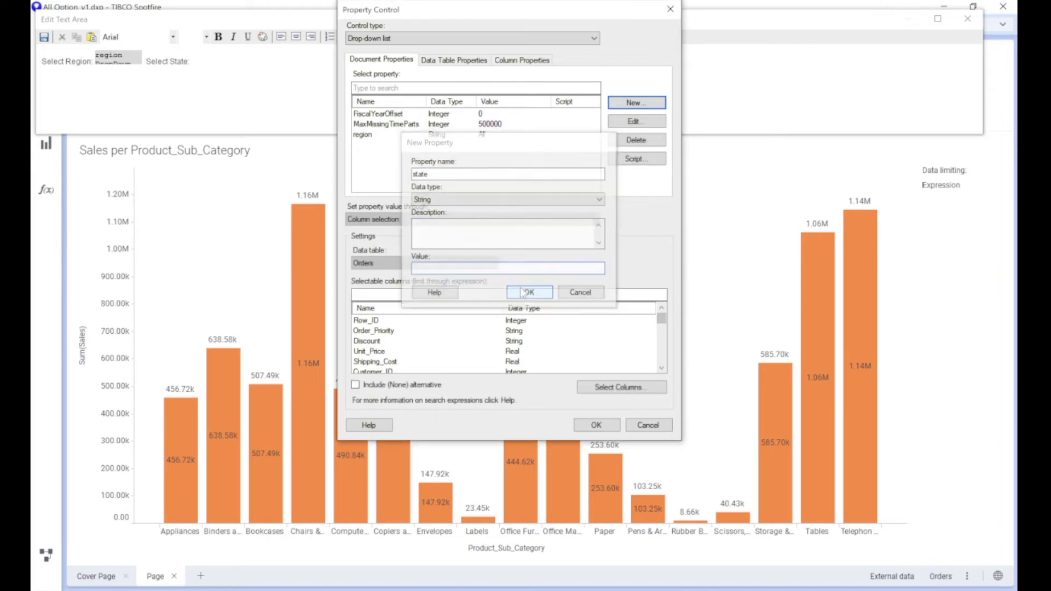
Set the state property through unique values in the State column of the Orders table, and save the text area.
click(391, 219)
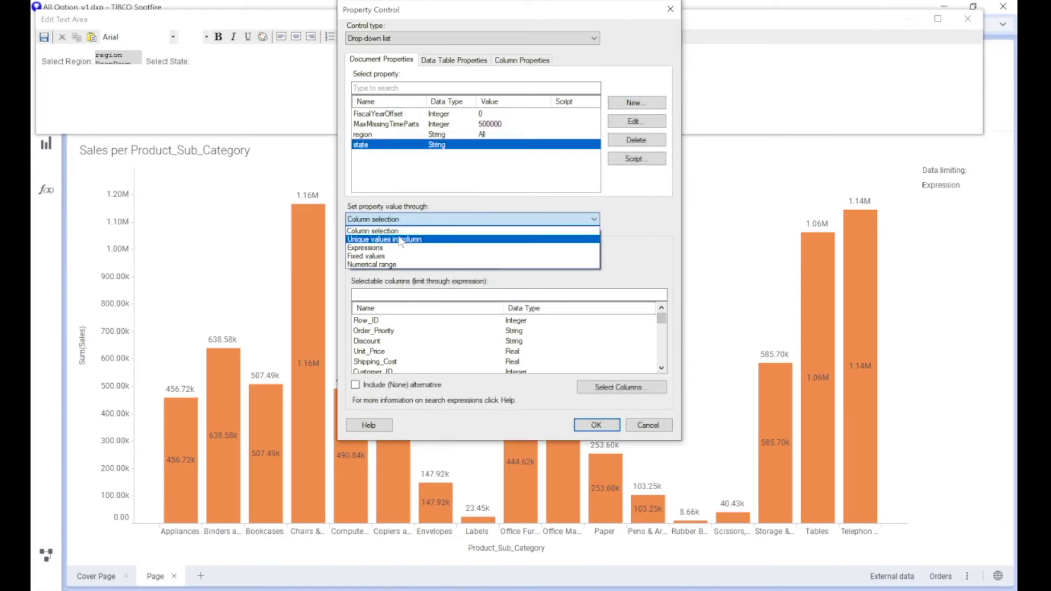
click(400, 240)
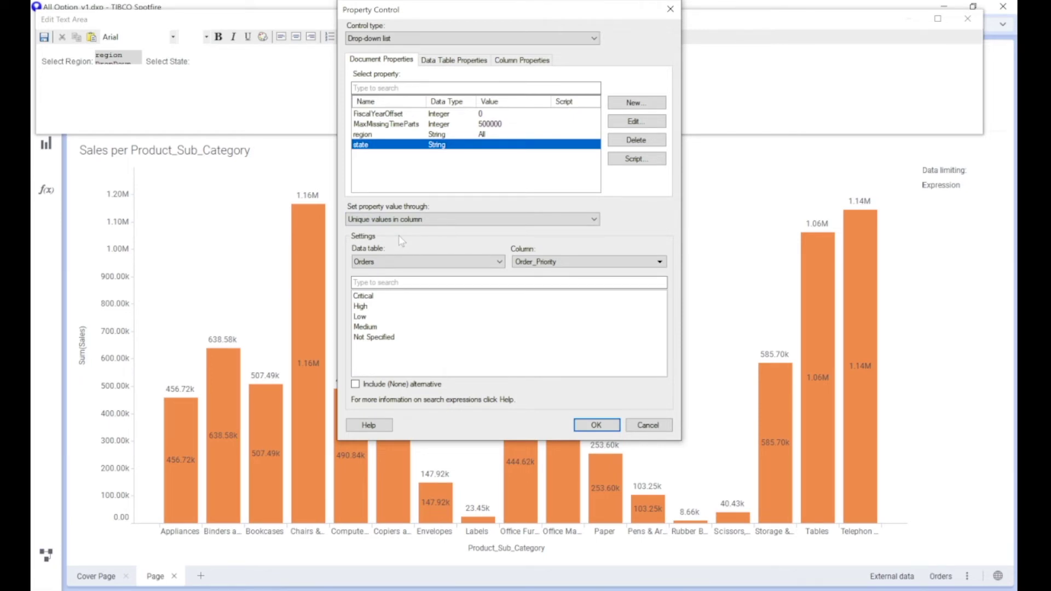
click(439, 267)
click(436, 272)
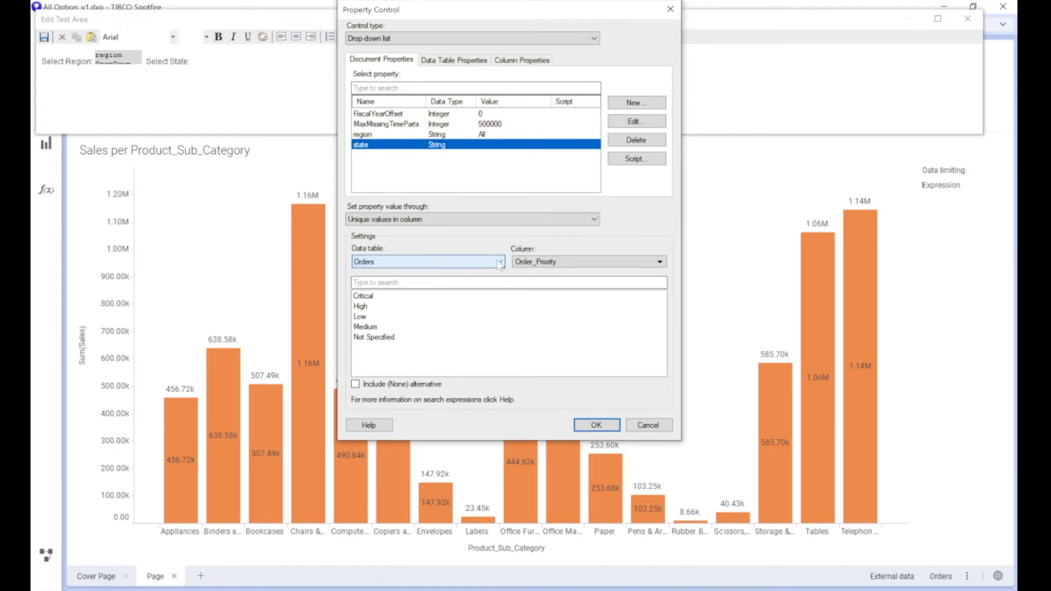
click(563, 262)
click(527, 423)
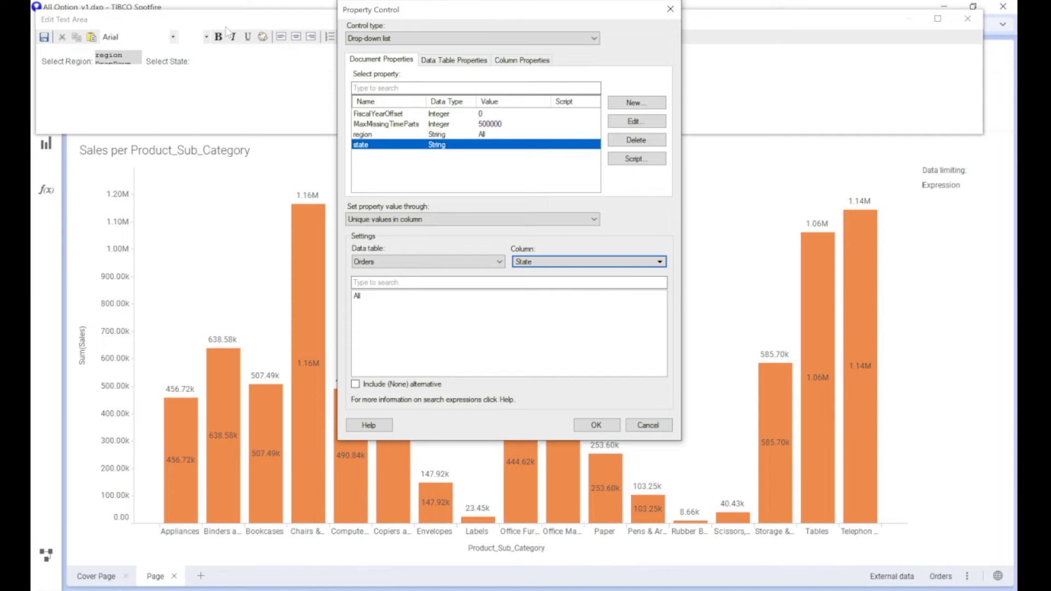
click(597, 426)
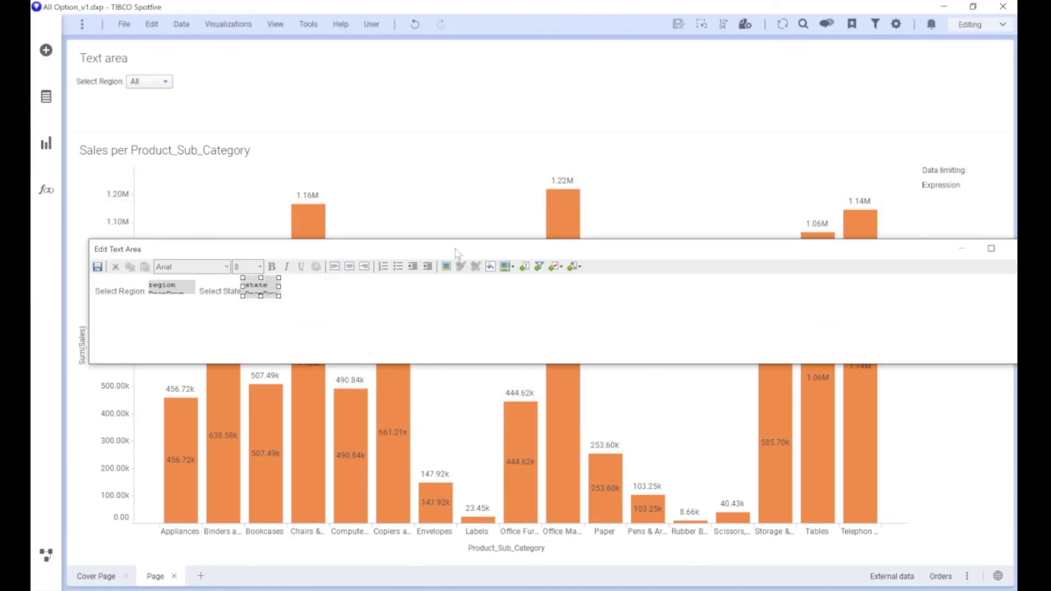
click(97, 267)
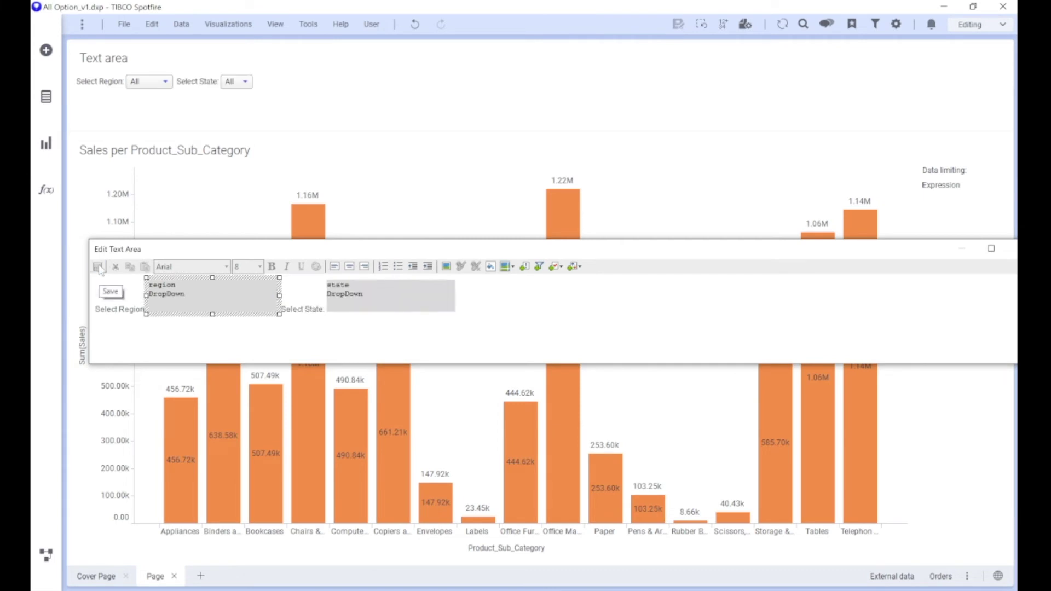
Check the options in the region and state drop-downs, and close the text area editor.
click(146, 82)
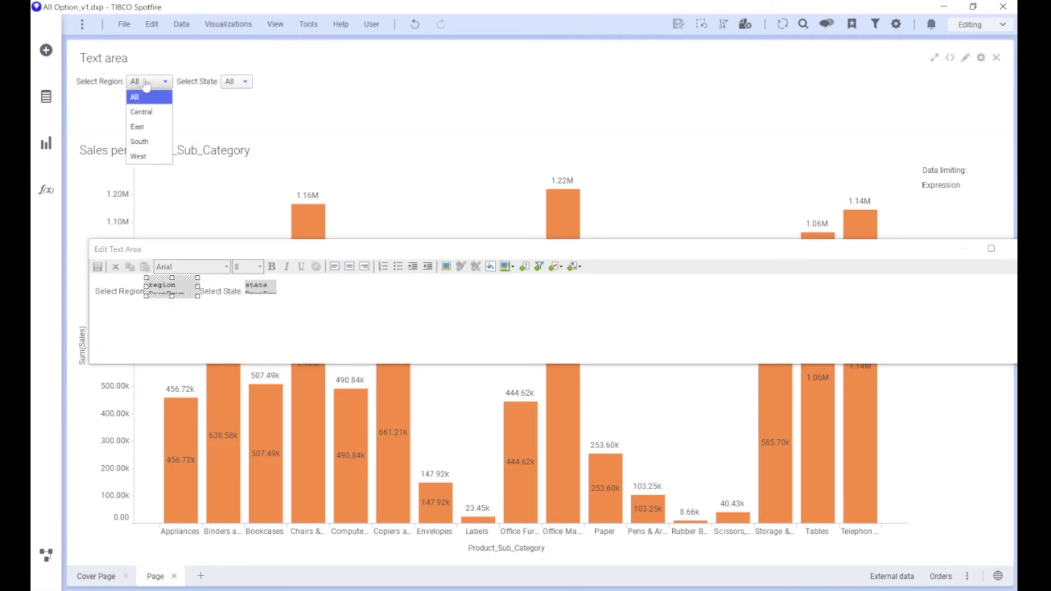
click(240, 81)
drag(1010, 248, 963, 251)
click(972, 253)
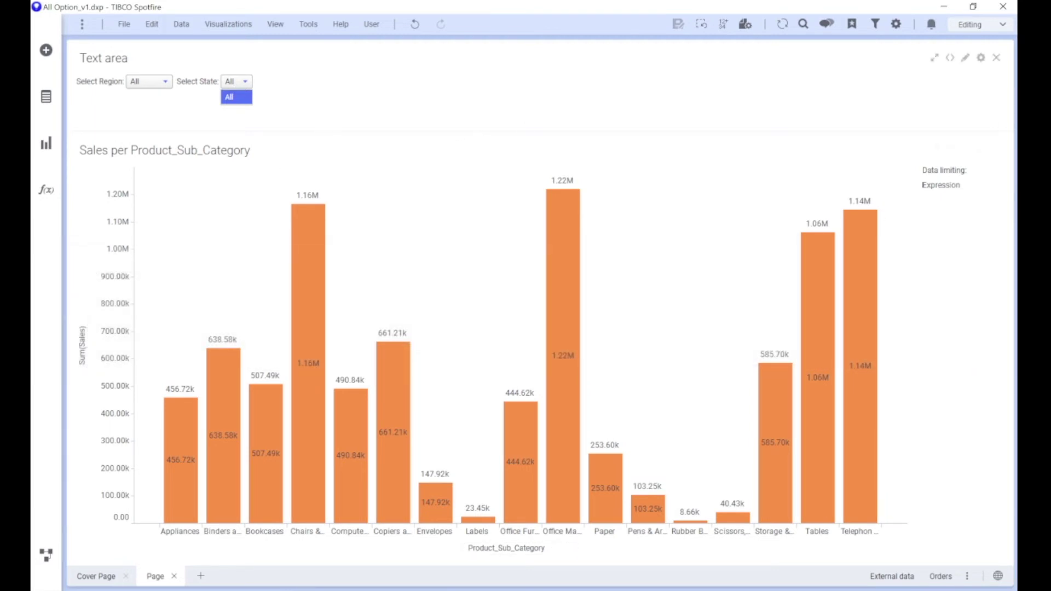
Test the drop-downs with region Central by choosing Kansas and Minnesota, and return the state selection to All.
click(147, 81)
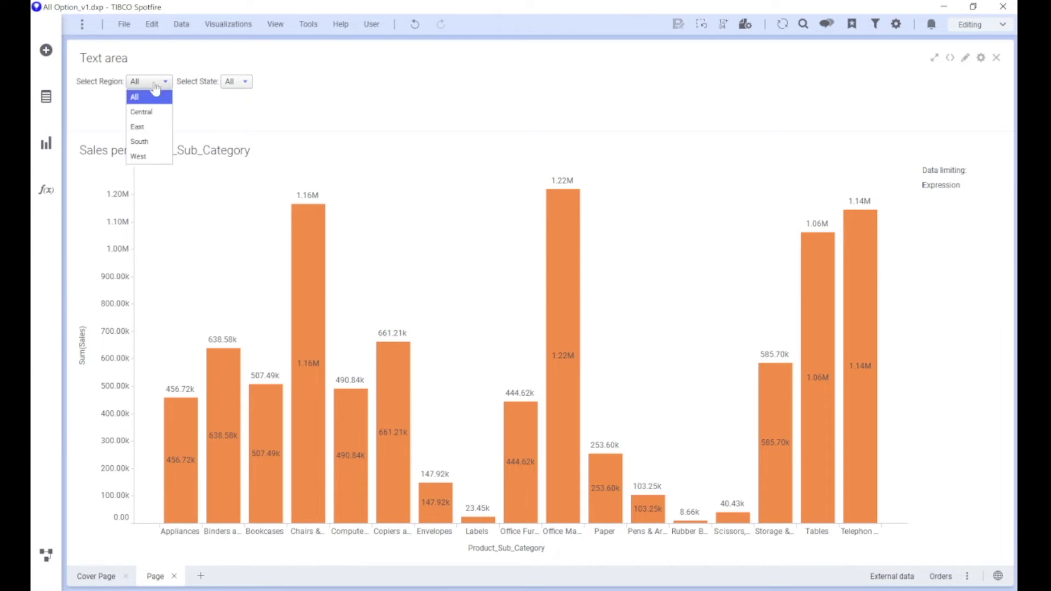
click(143, 112)
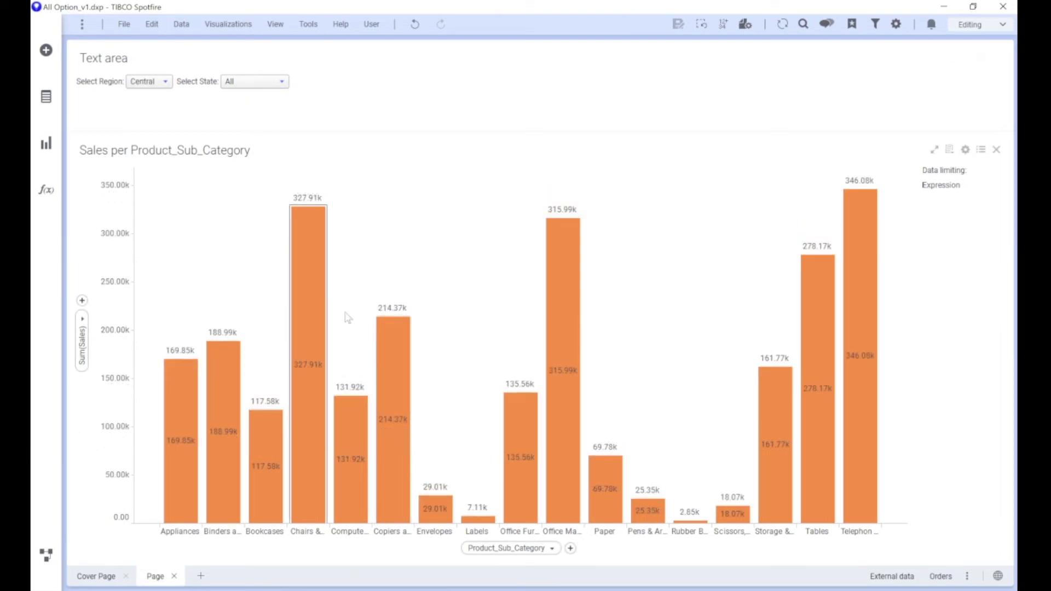
click(254, 81)
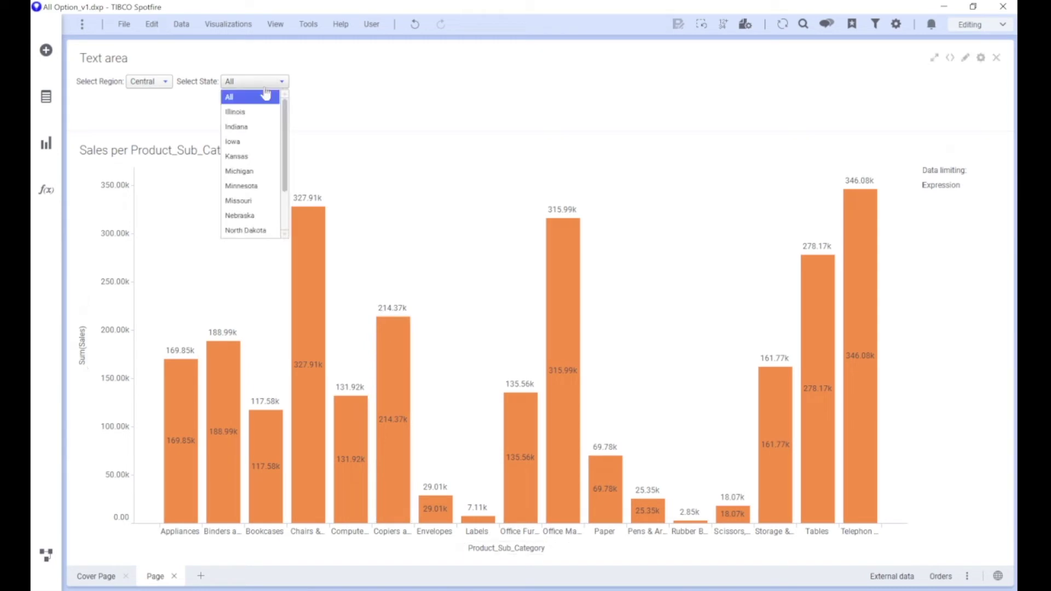
click(255, 156)
click(263, 83)
click(263, 185)
click(279, 82)
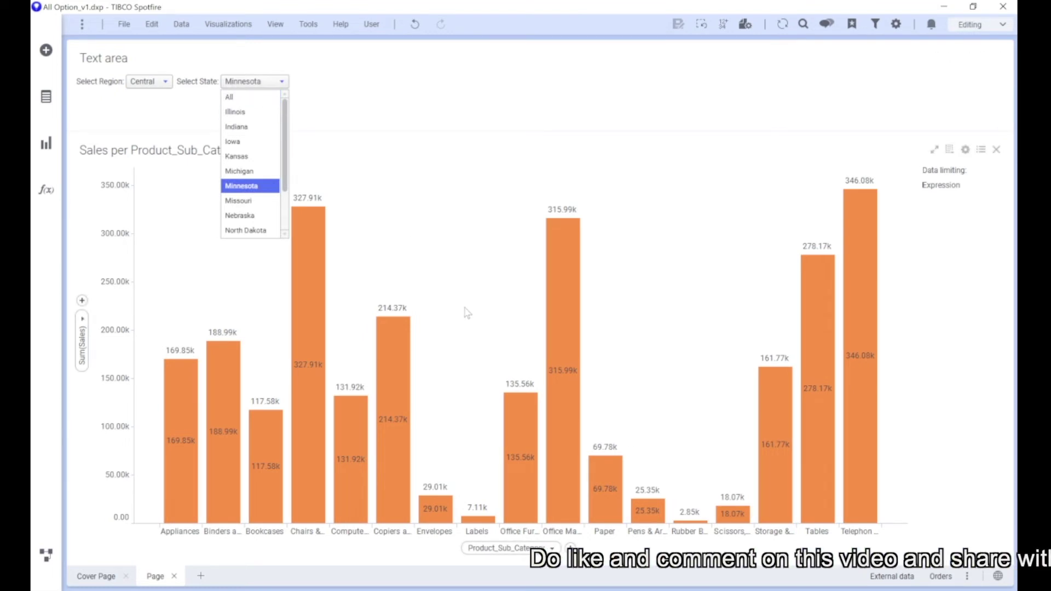
click(263, 98)
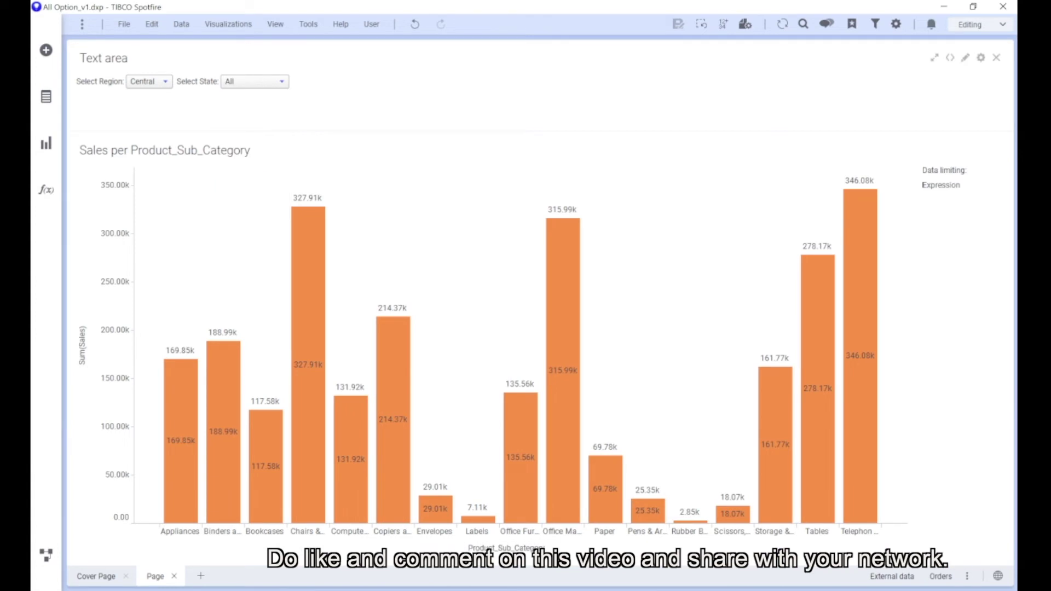
Open the sales bar chart's limit-data expression for editing.
click(965, 151)
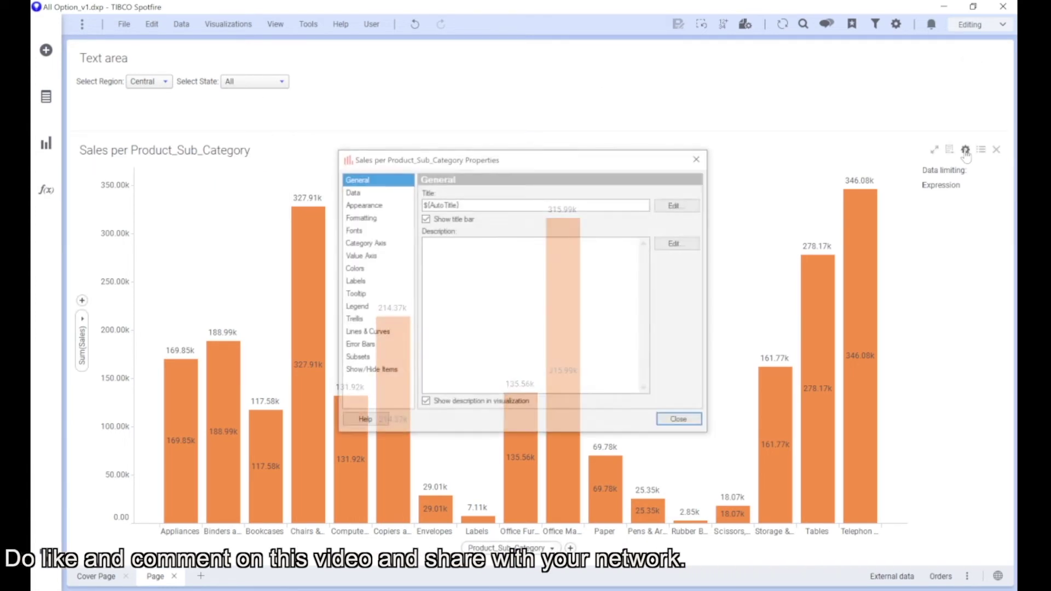
click(362, 192)
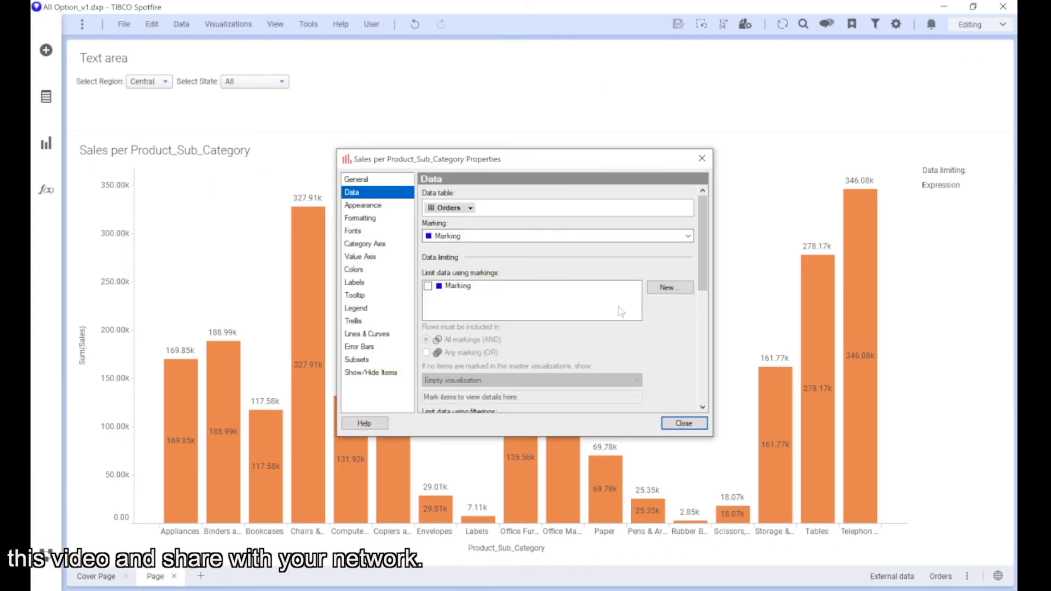
scroll(618, 313, down, 5)
click(684, 215)
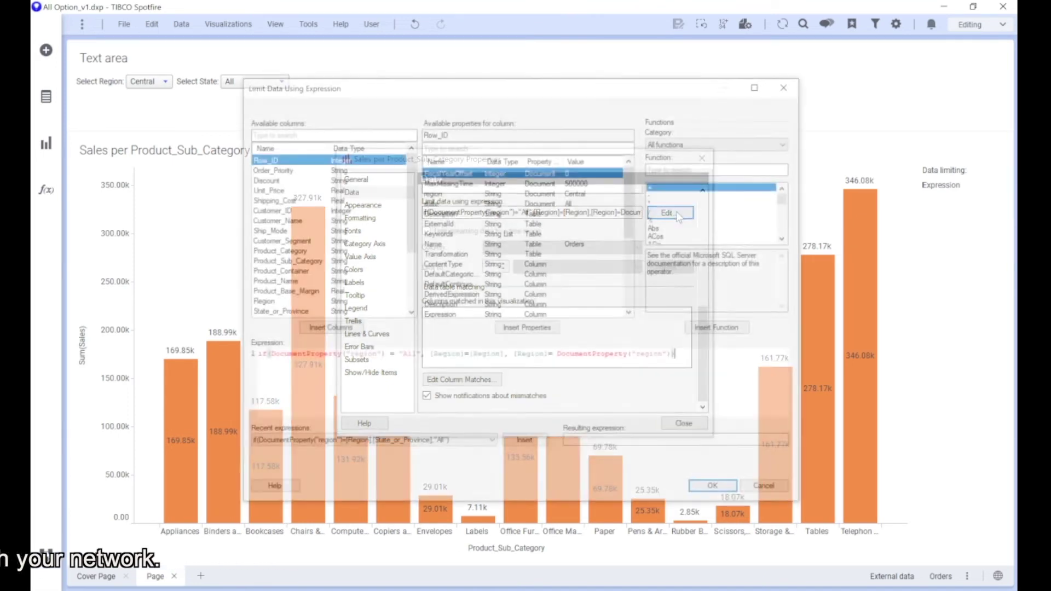
Try replacing the limit-data expression with the recent nested expression using region and State_or_Province.
click(495, 446)
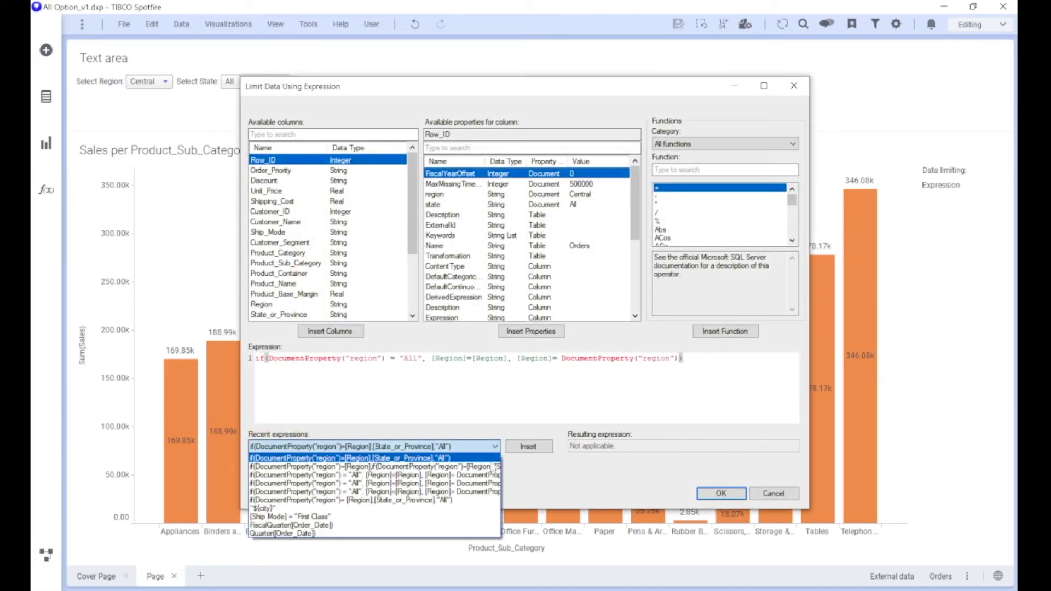
click(489, 467)
click(523, 448)
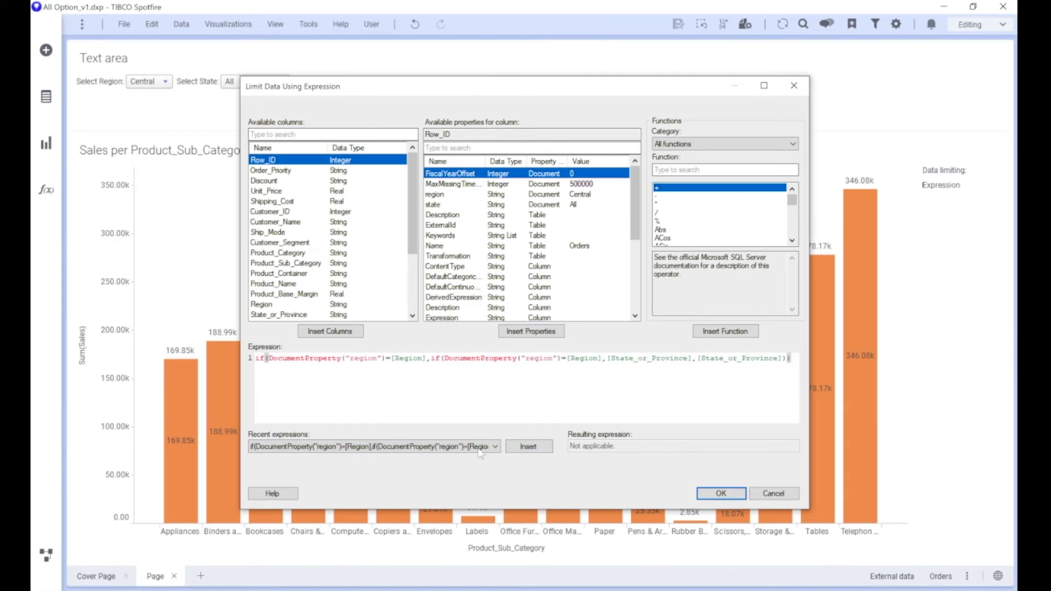
click(495, 447)
click(446, 460)
Switch to All Option_v2.dxp and copy the complete limit-data expression of its sales bar chart.
mouse_move(494, 574)
click(539, 569)
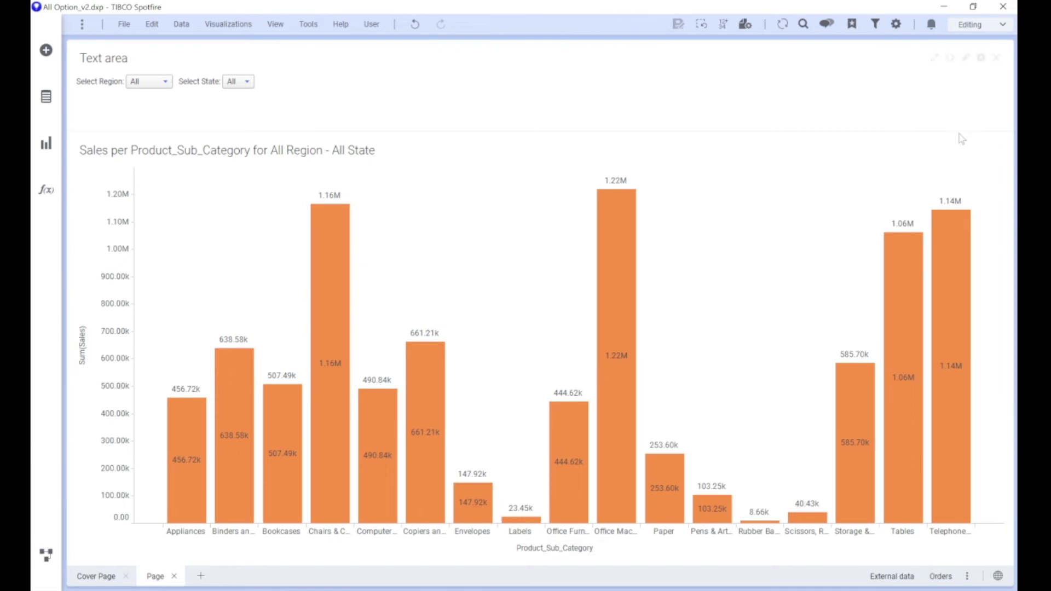
click(966, 150)
click(376, 194)
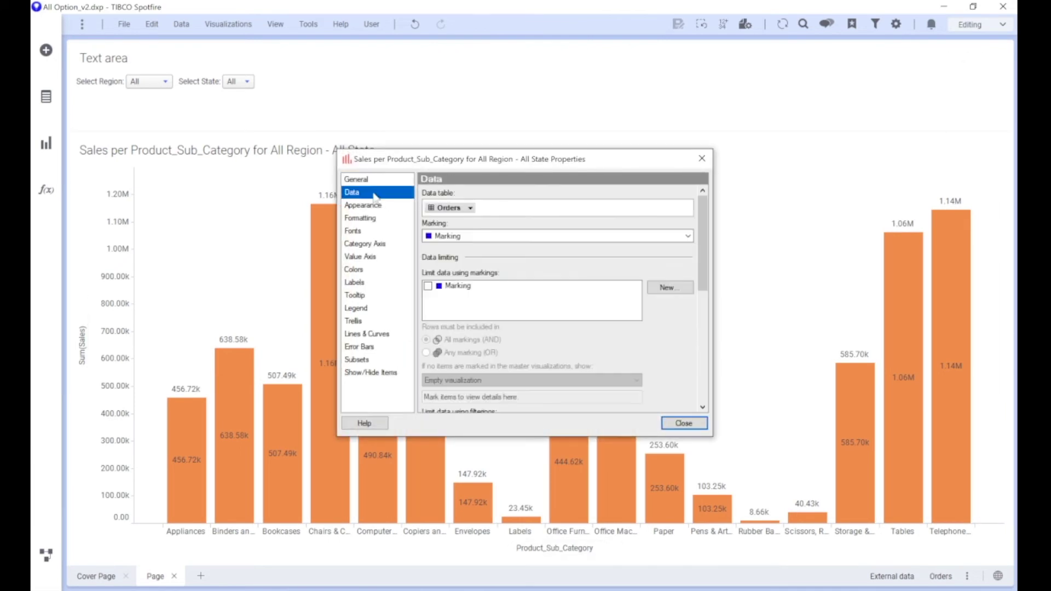
scroll(683, 336, down, 5)
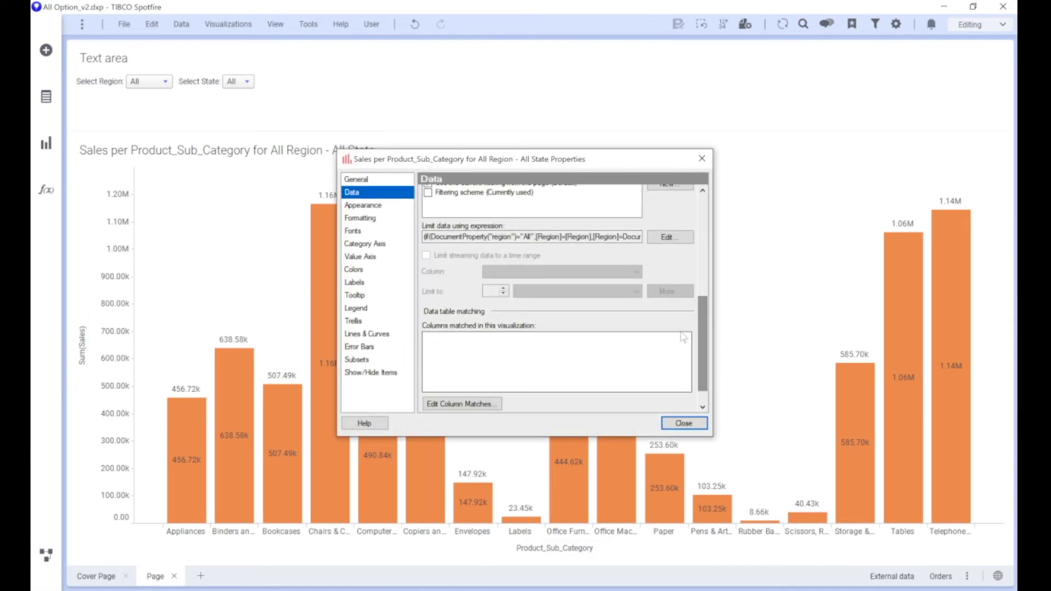
click(668, 238)
key(ctrl+a)
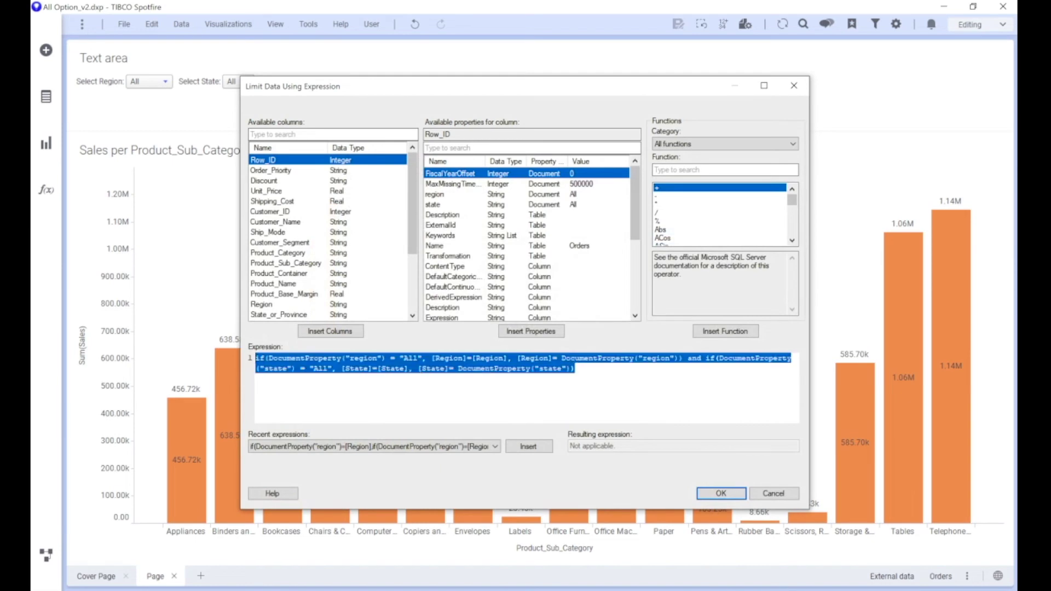
key(super)
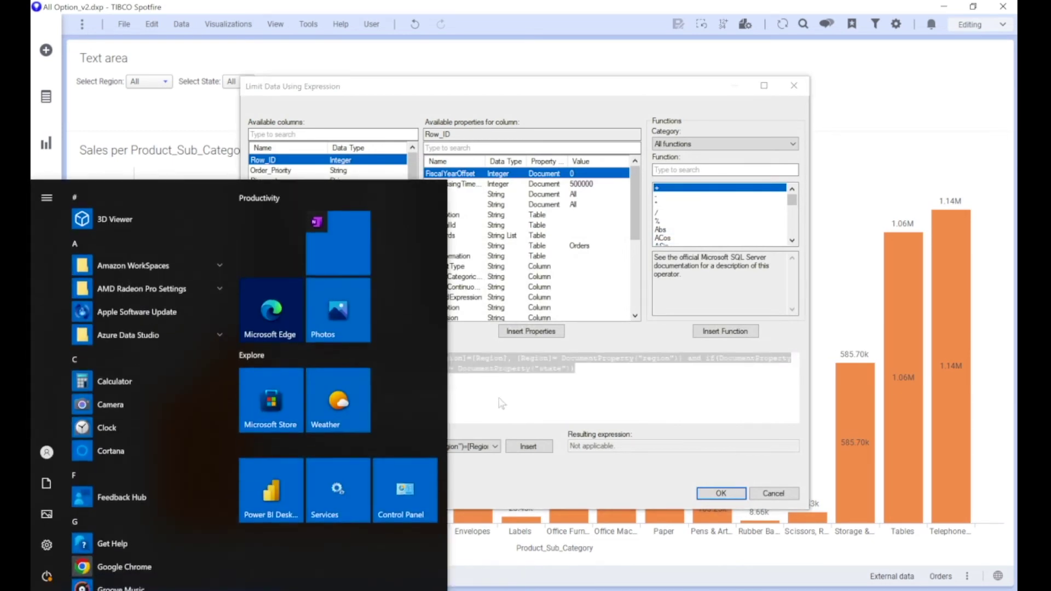
key(super)
key(ctrl+a)
key(ctrl+c)
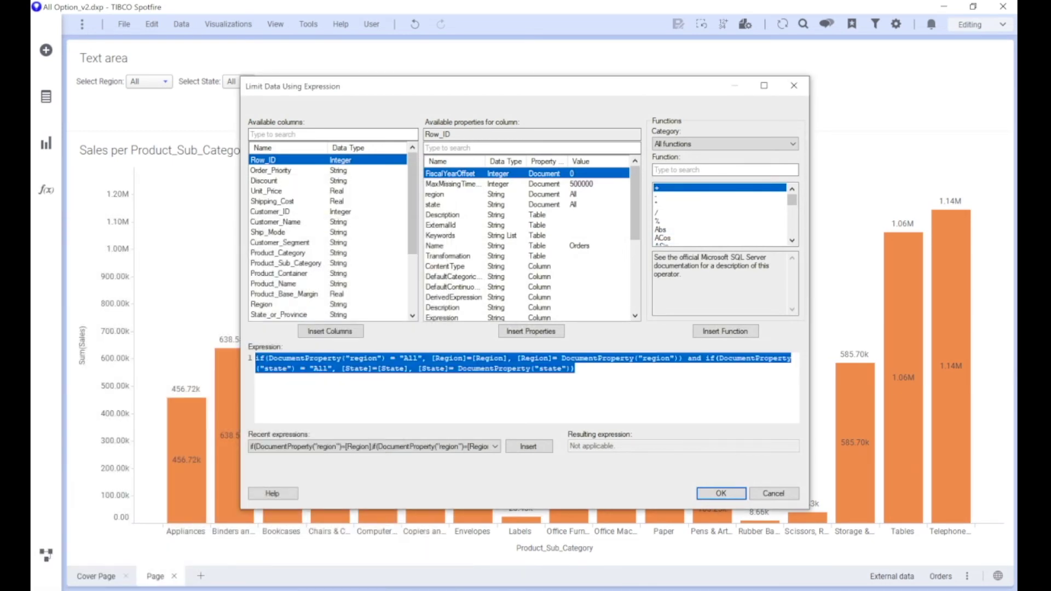
Return to All Option_v1.dxp, replace the bar chart's limit-data expression with the copied region and state conditions, and apply it.
click(523, 549)
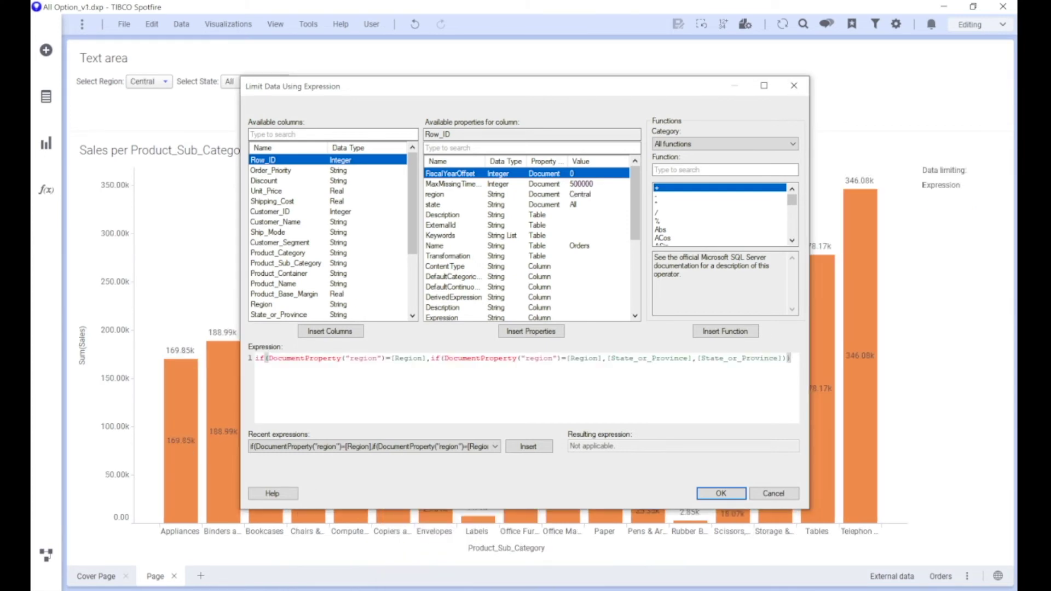
key(ctrl+a)
key(ctrl+v)
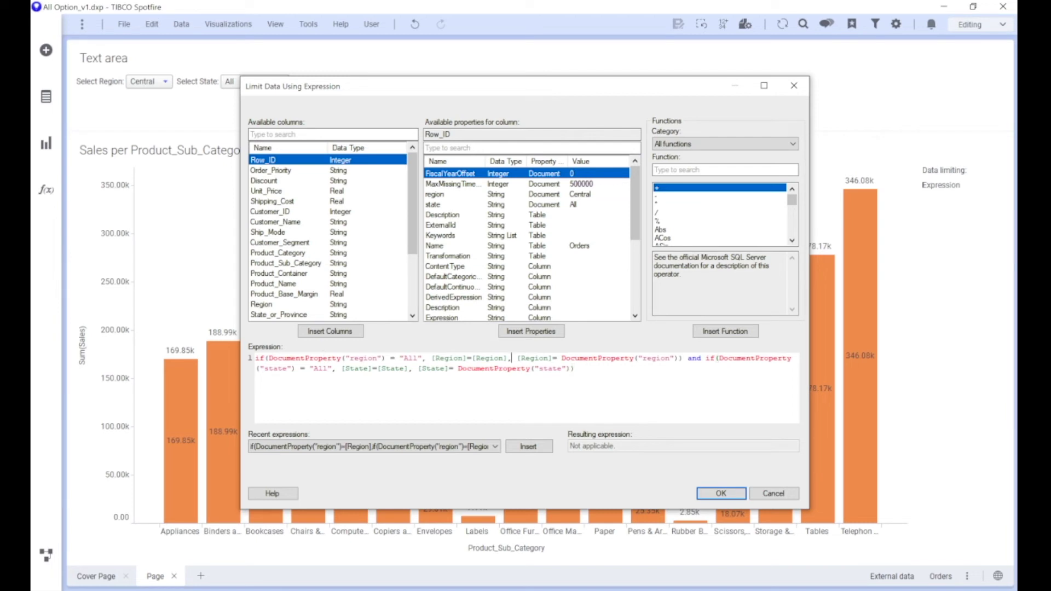
drag(513, 358, 435, 358)
drag(516, 359, 675, 358)
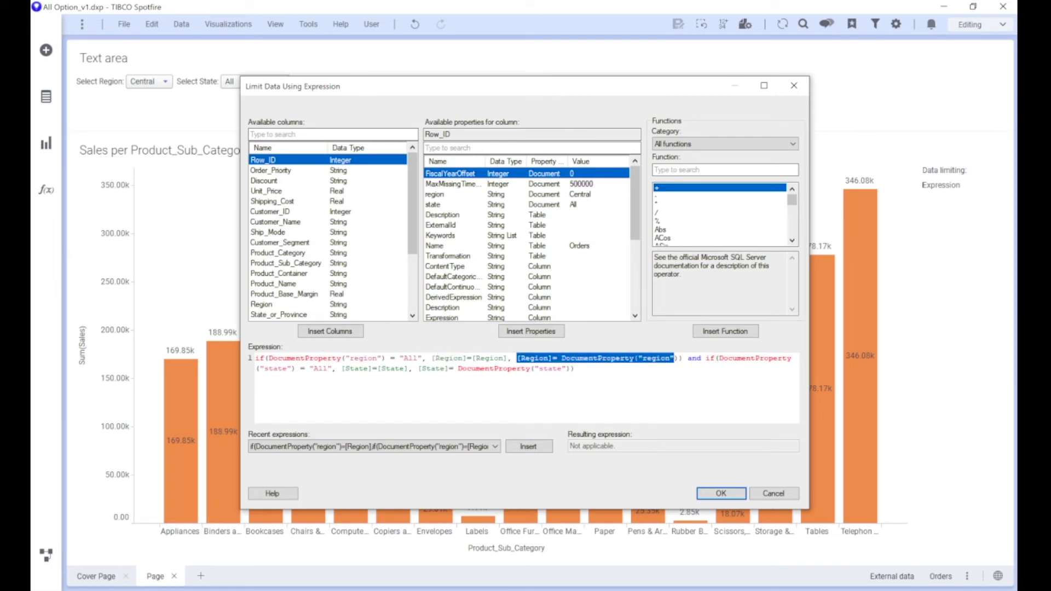
drag(508, 359, 431, 359)
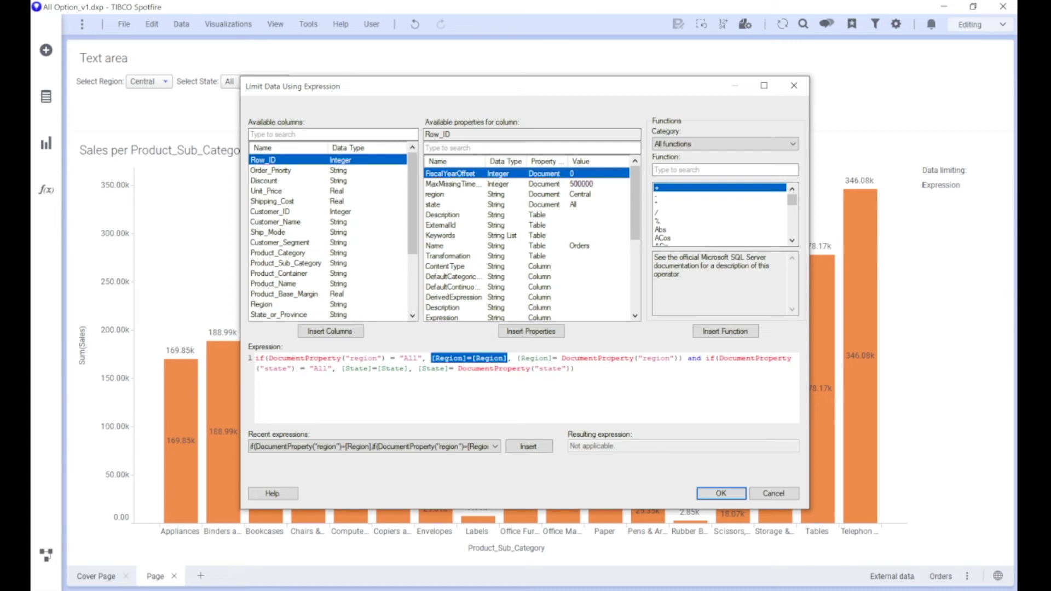
drag(340, 368, 572, 368)
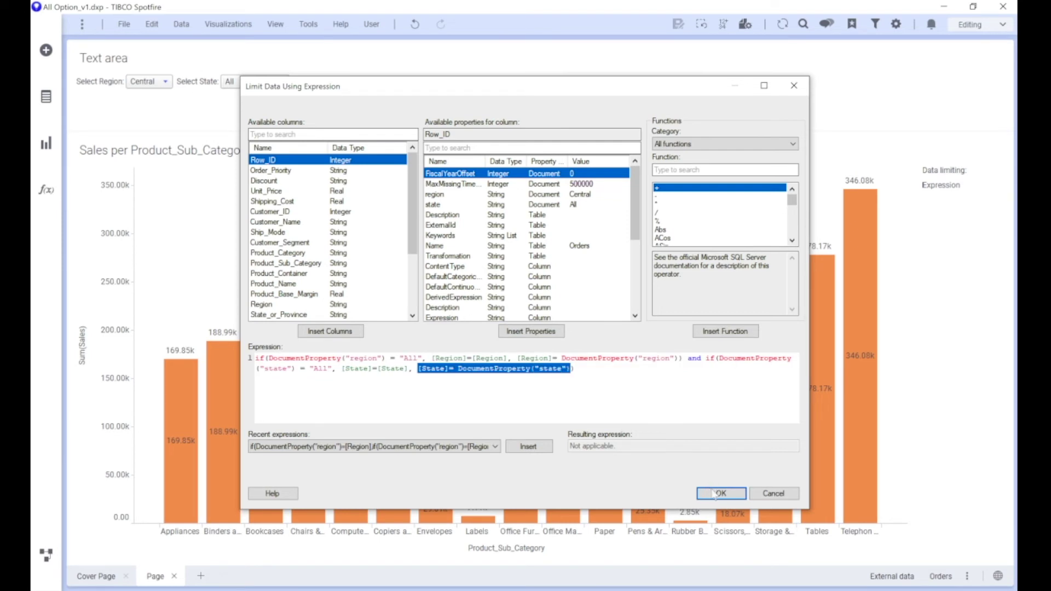
click(731, 494)
click(684, 423)
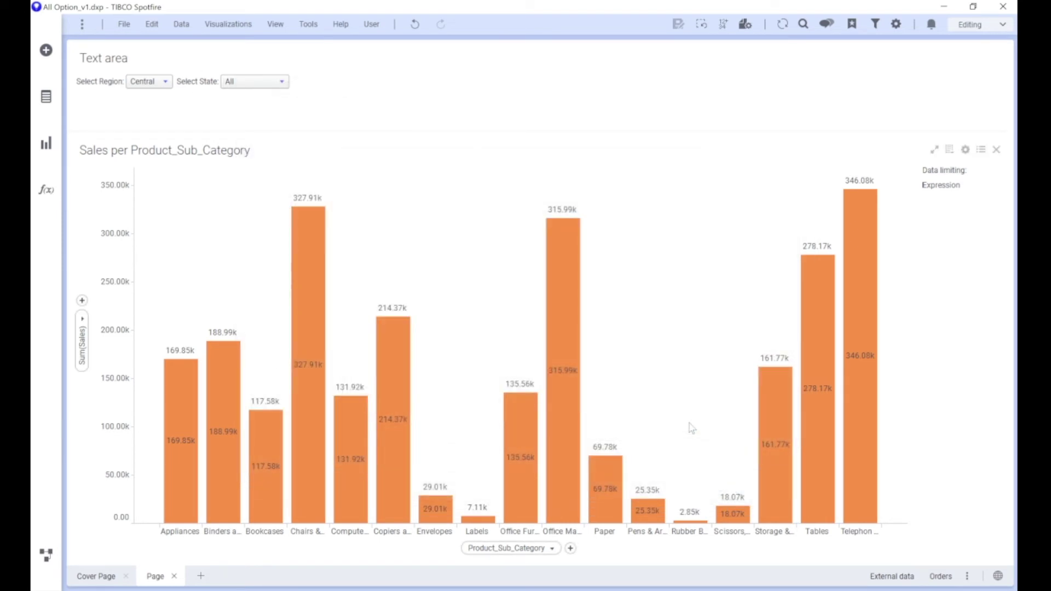
Examine the Region and State_or_Province filter values, and test the state drop-down with Nebraska.
click(875, 25)
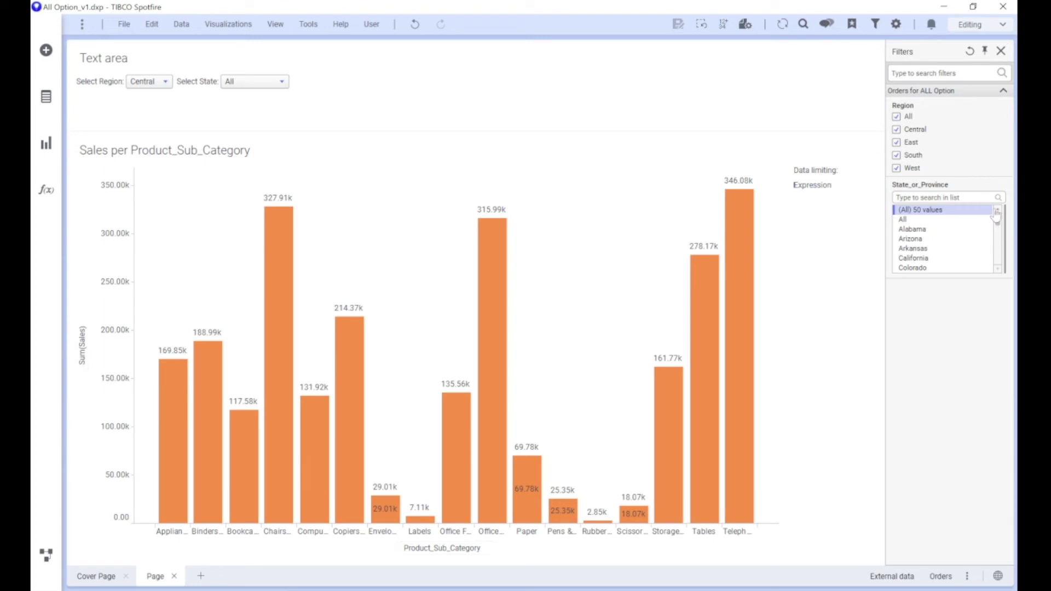
click(1001, 50)
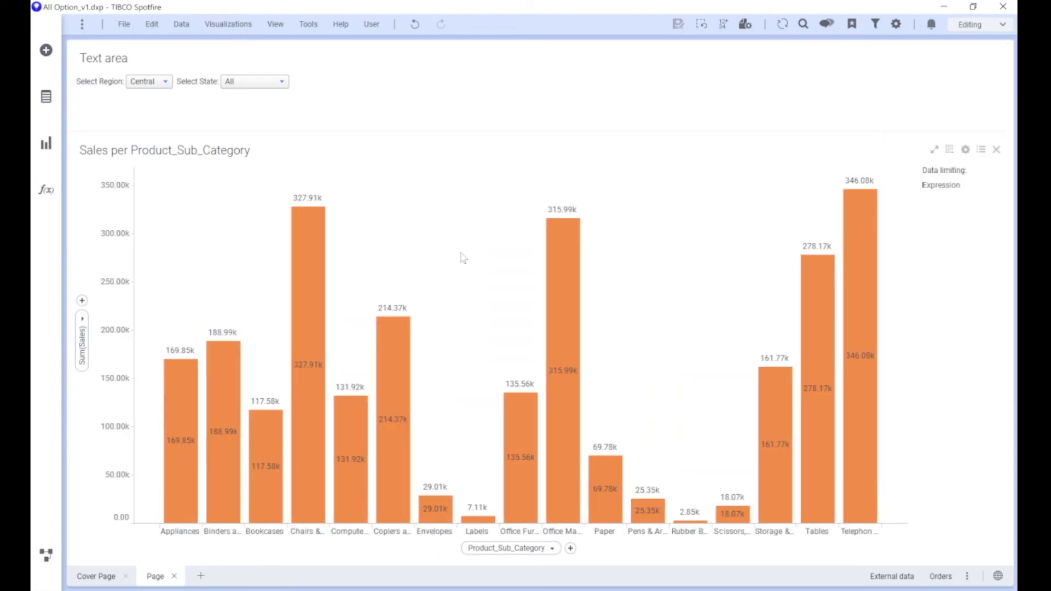
click(277, 82)
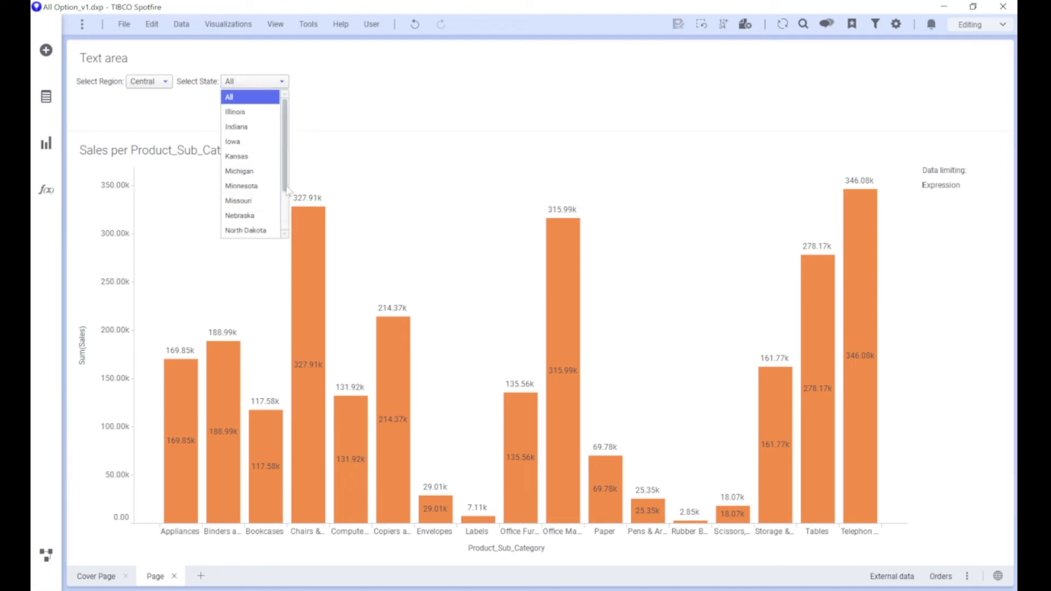
click(249, 216)
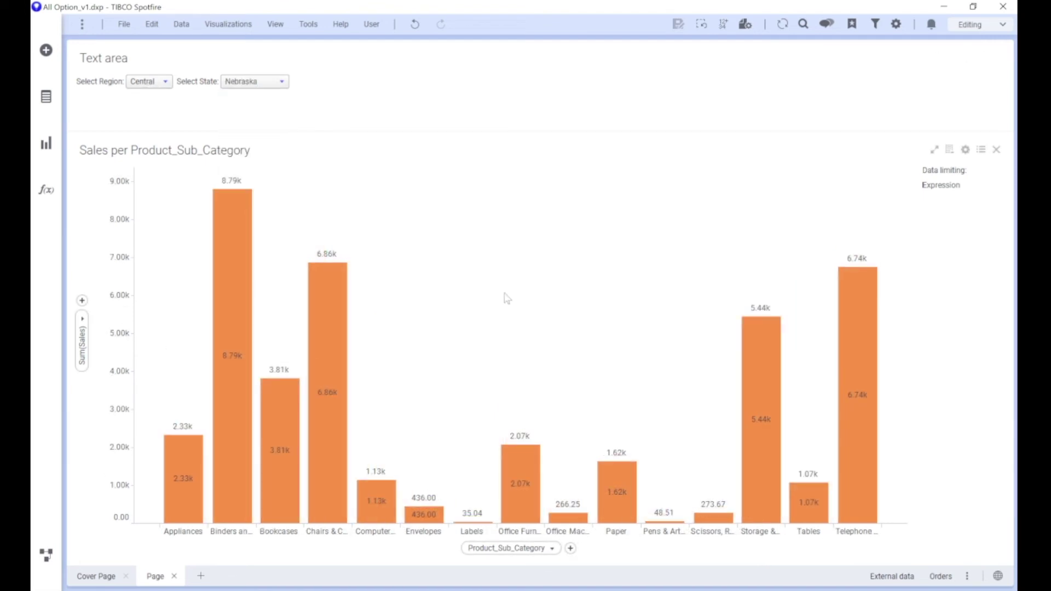
Test the All option by setting both the region and state drop-downs to All.
click(148, 81)
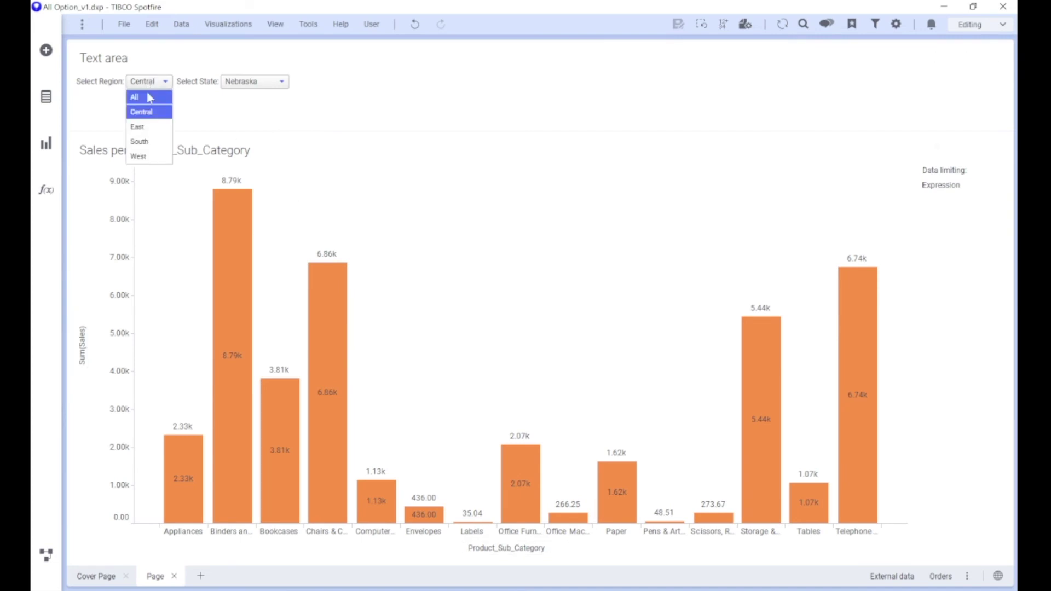
click(150, 98)
click(233, 83)
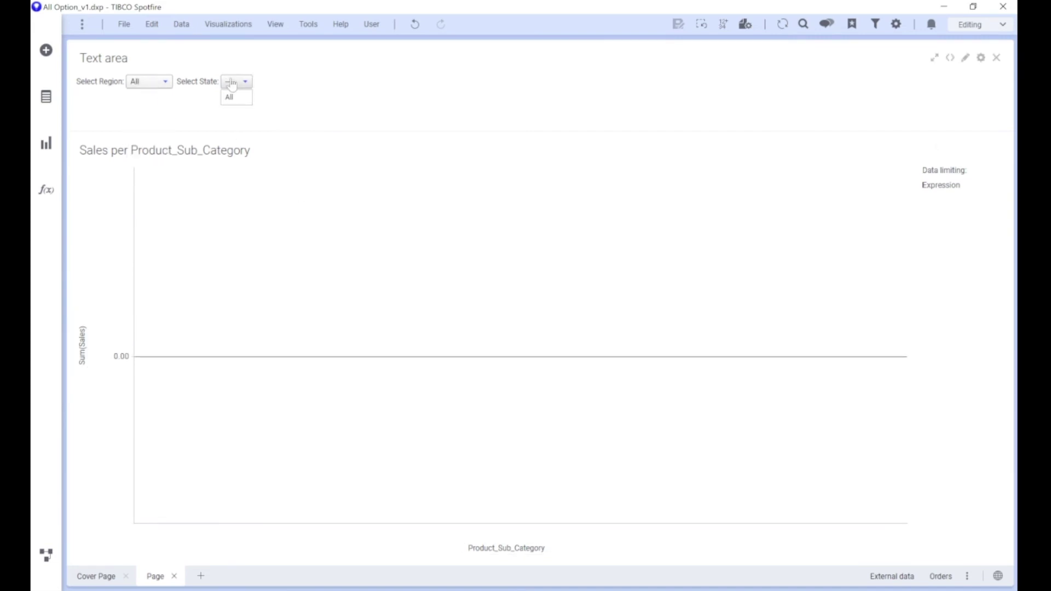
click(230, 97)
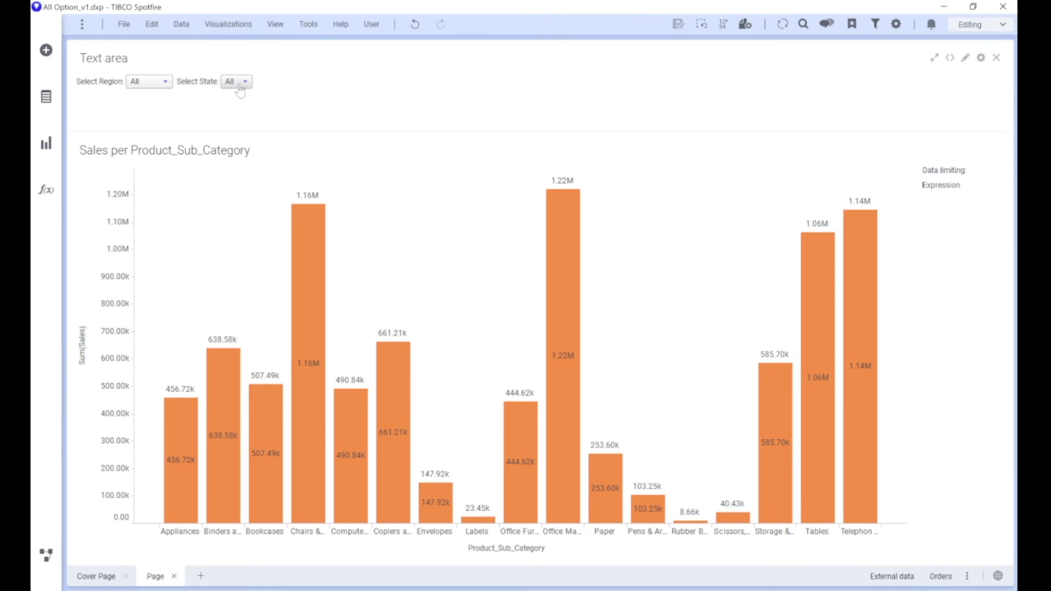
Test the chart filtering with region Central and state Indiana.
click(149, 82)
click(141, 112)
click(265, 82)
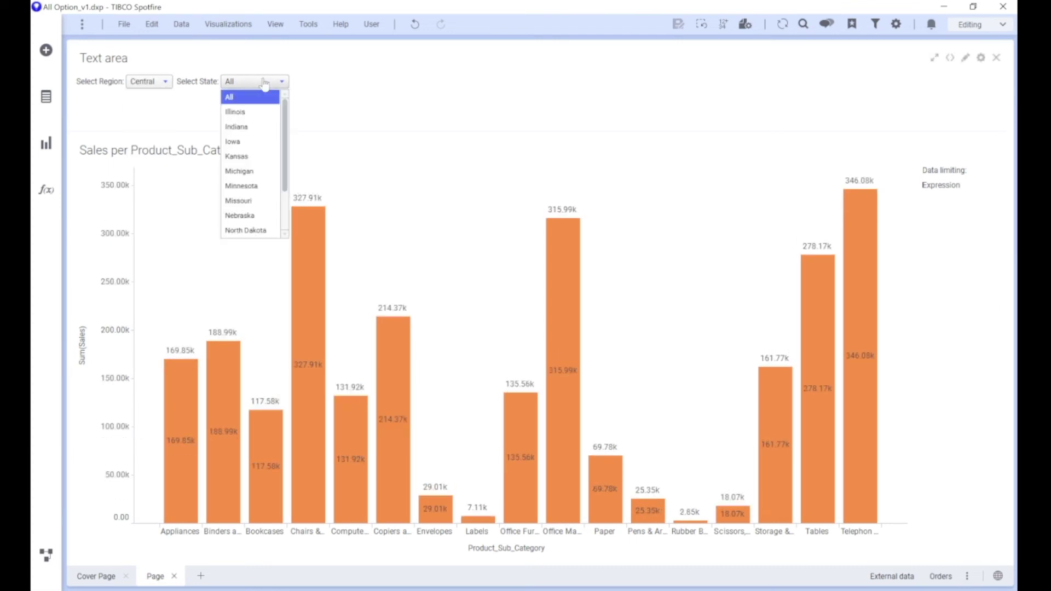
click(251, 127)
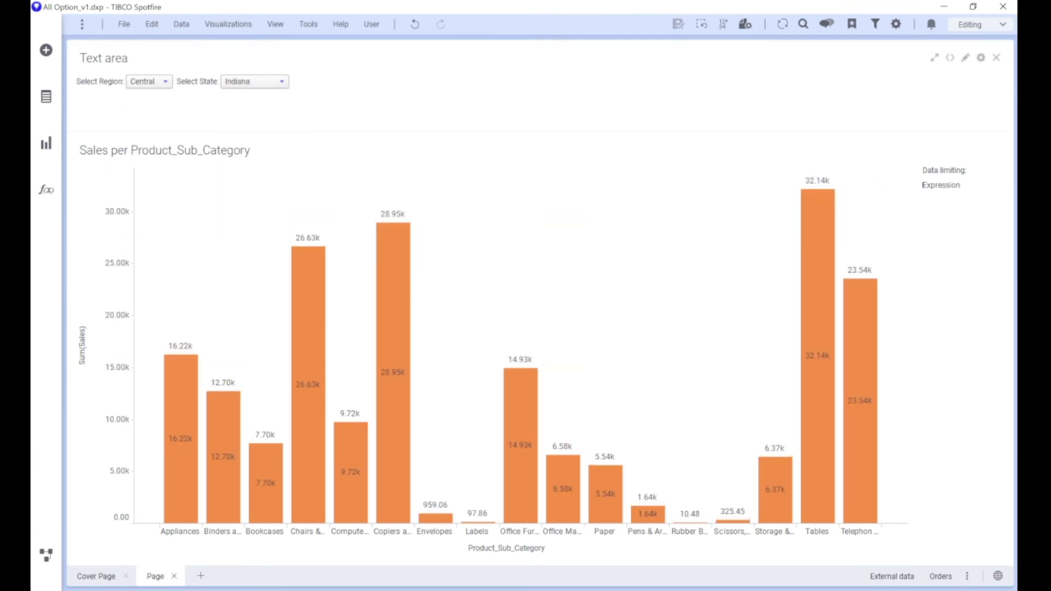
Reset the region selection and the state selection to All.
click(149, 82)
click(149, 96)
click(248, 82)
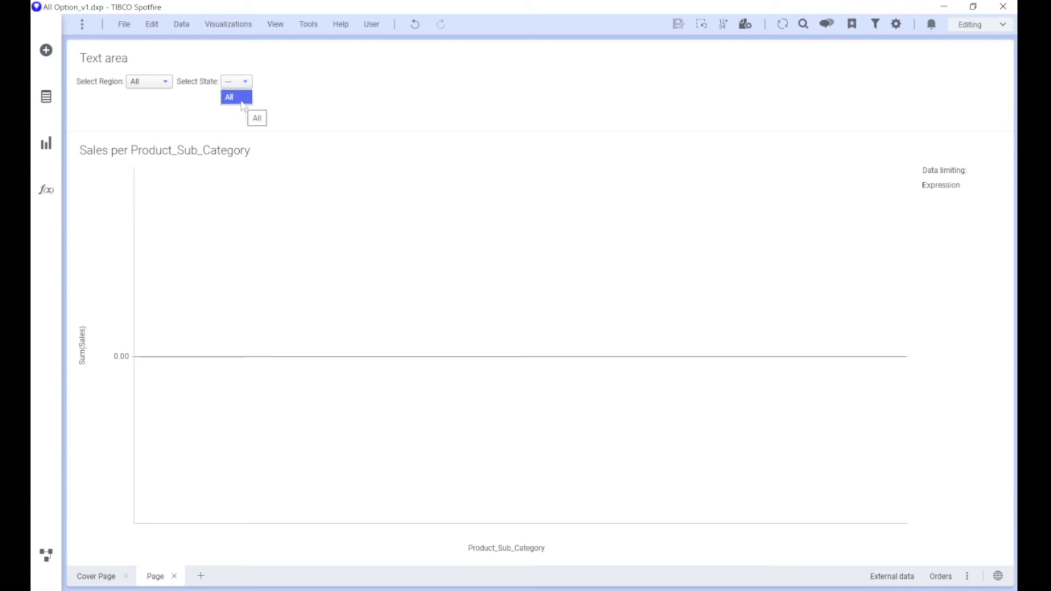
click(237, 99)
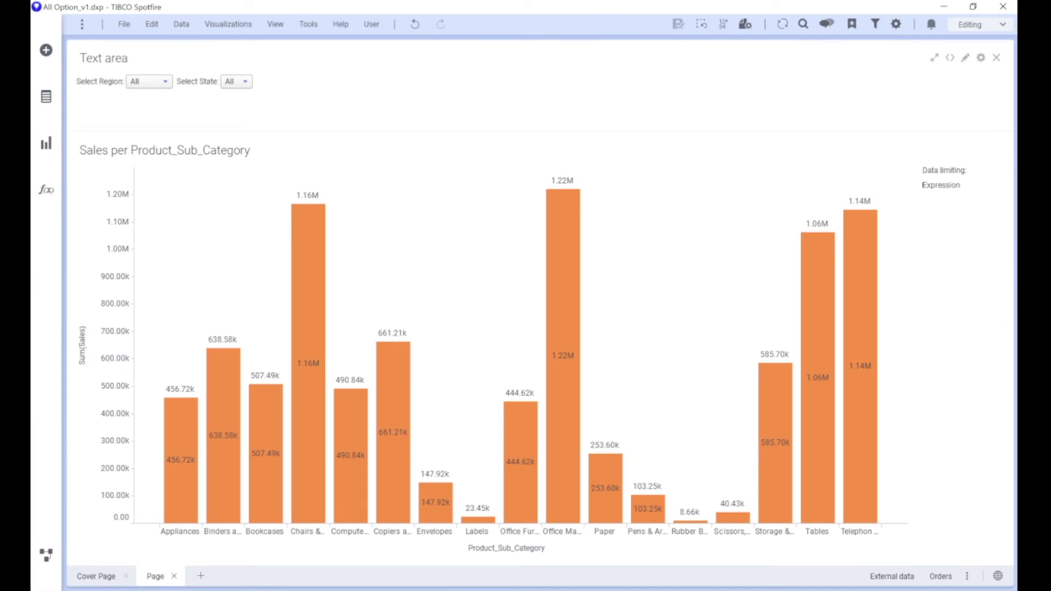
Review the choices offered by the region and state drop-downs while both are set to All.
click(147, 83)
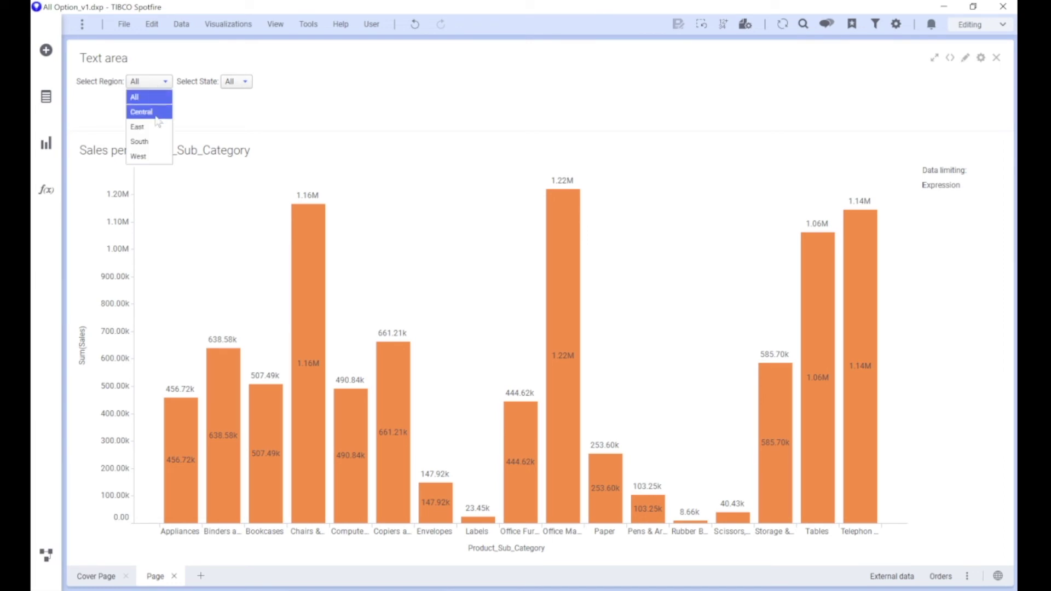
click(232, 83)
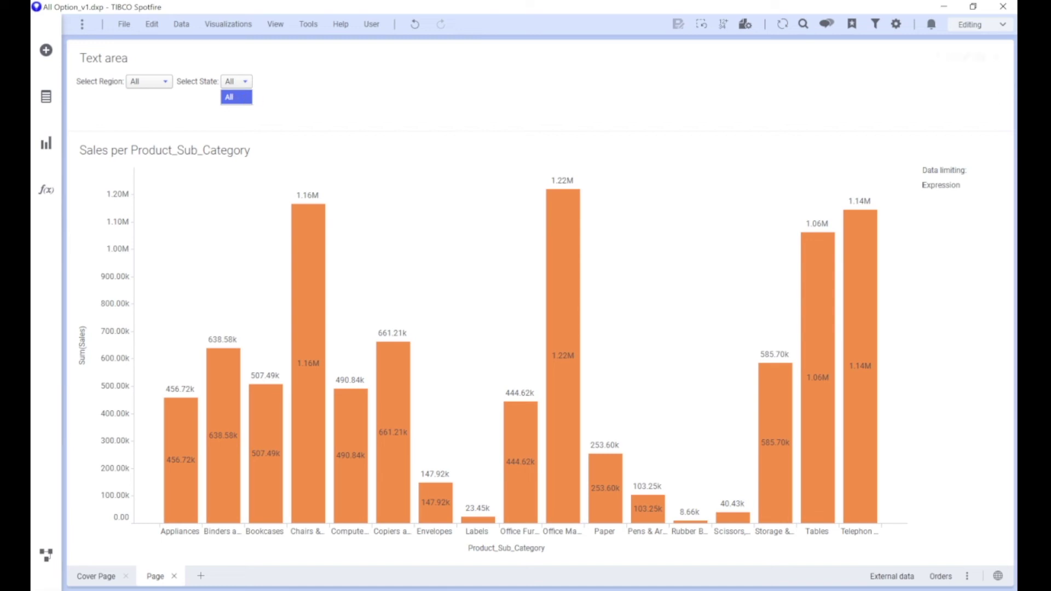
click(245, 99)
Select region East and then South, and review the states offered for each in the state drop-down.
click(163, 82)
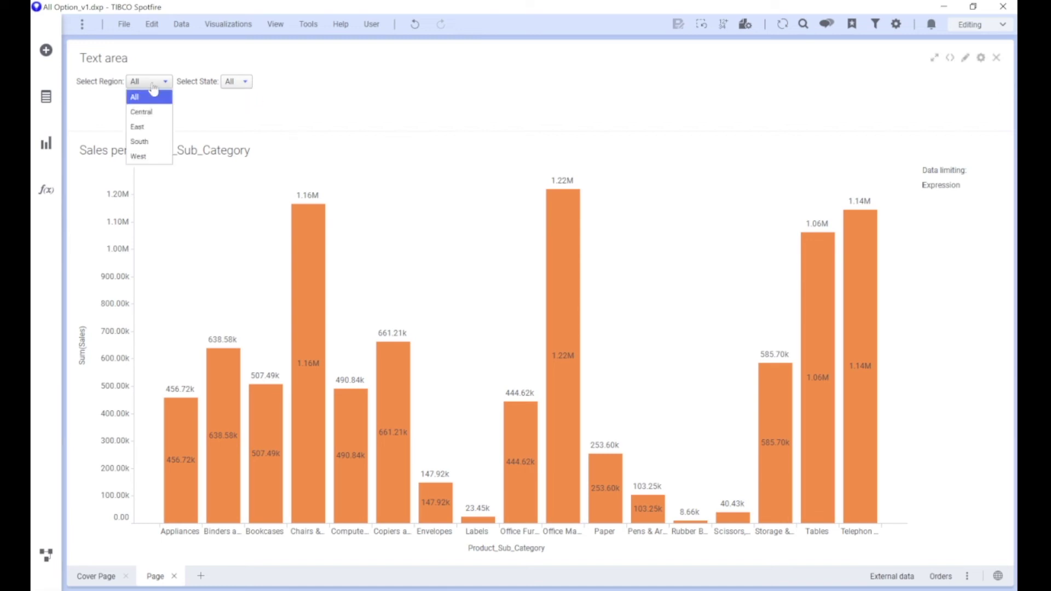
click(158, 124)
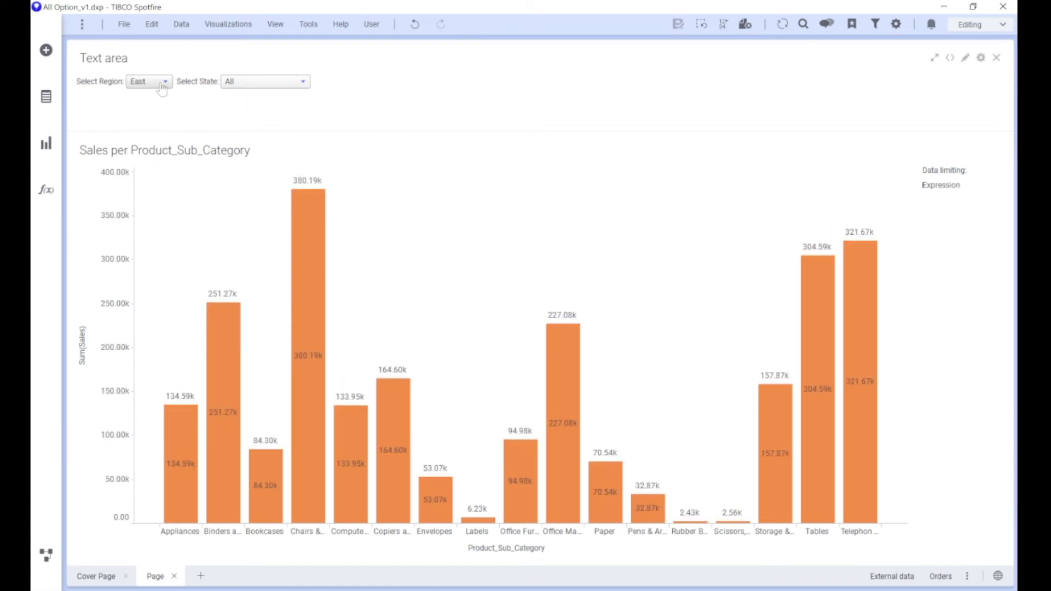
click(273, 83)
scroll(279, 182, down, 2)
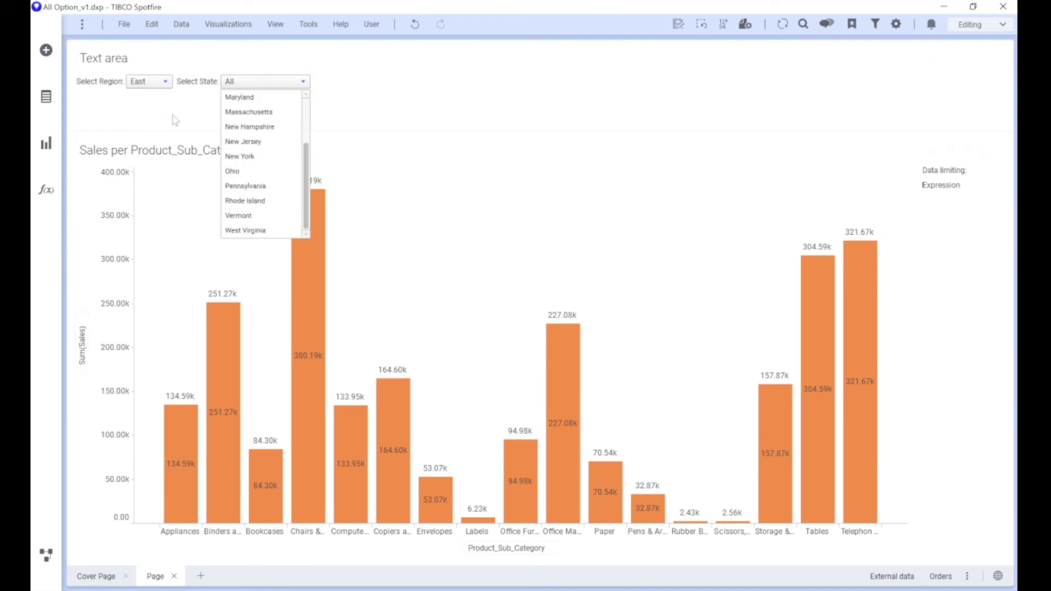
click(163, 82)
click(145, 140)
click(256, 81)
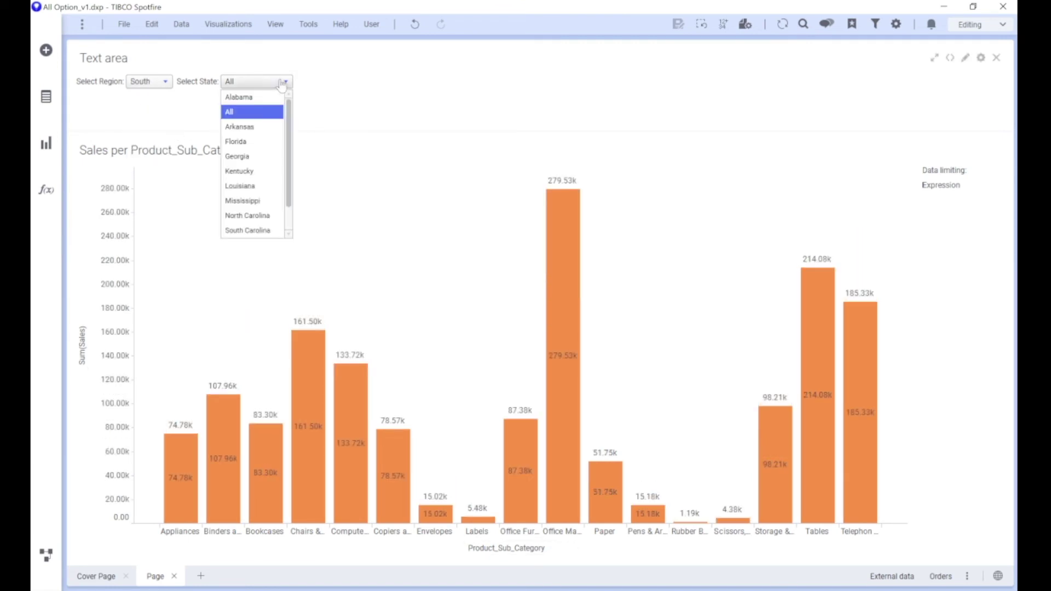
scroll(246, 214, down, 1)
Test the chart filtering with region West and state Nevada.
click(131, 82)
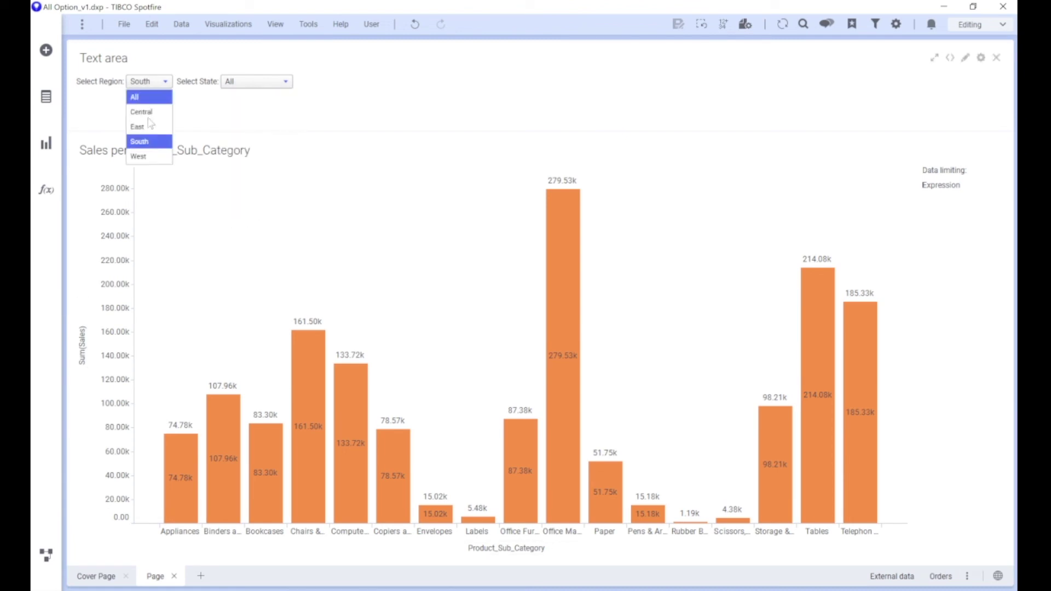
click(142, 155)
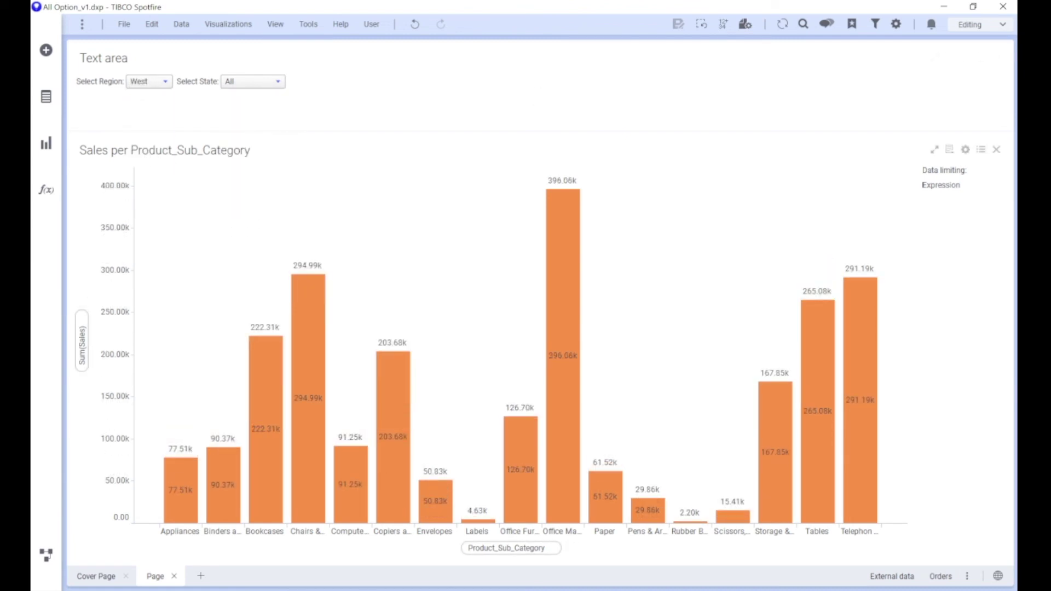
click(256, 82)
click(258, 193)
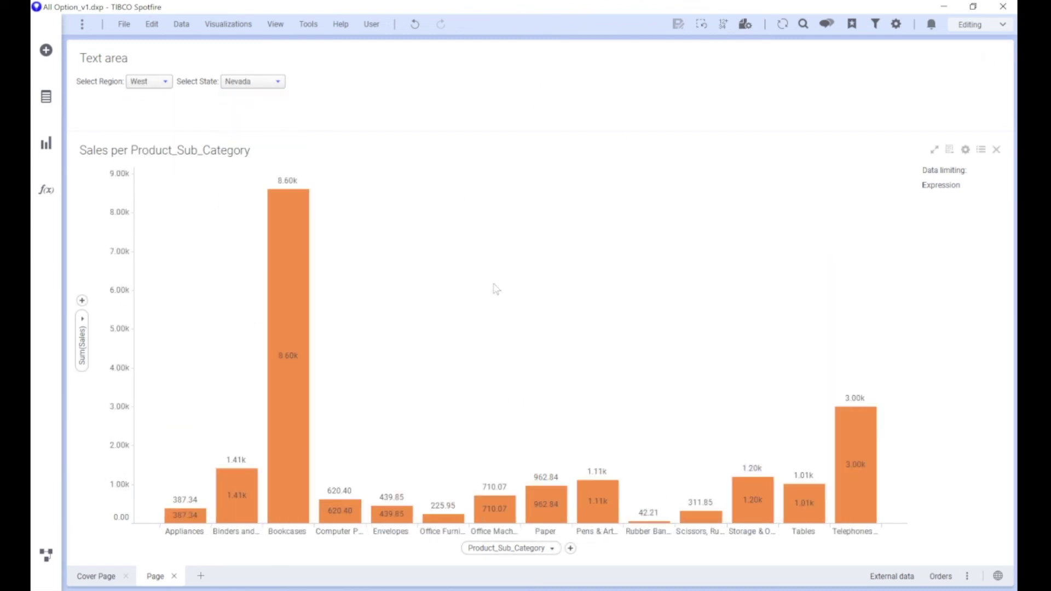
Set the region and state drop-downs back to All and check the state choices again.
click(147, 82)
click(139, 93)
click(231, 83)
click(241, 97)
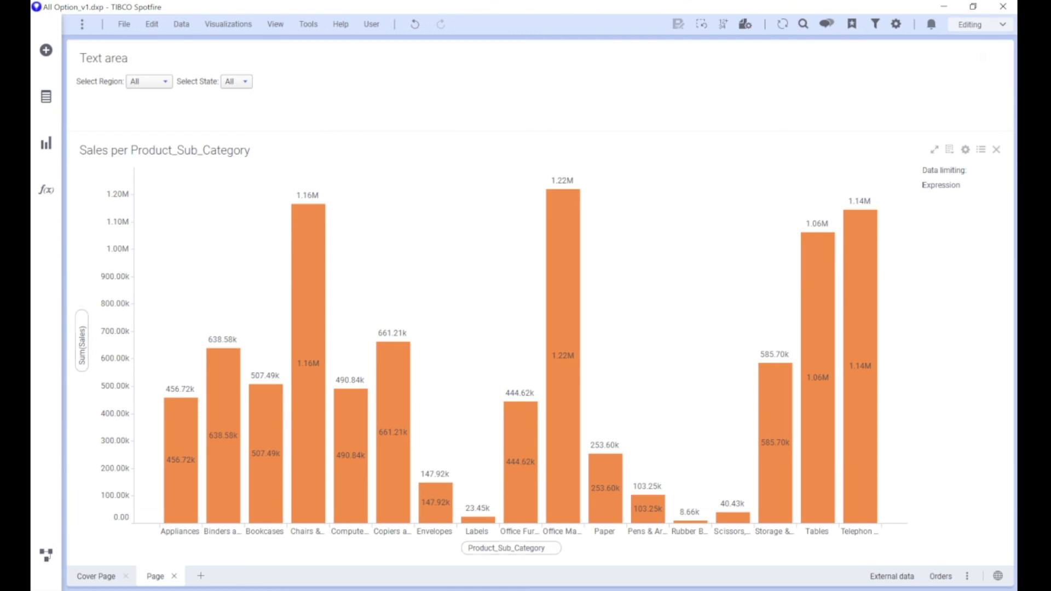
click(236, 82)
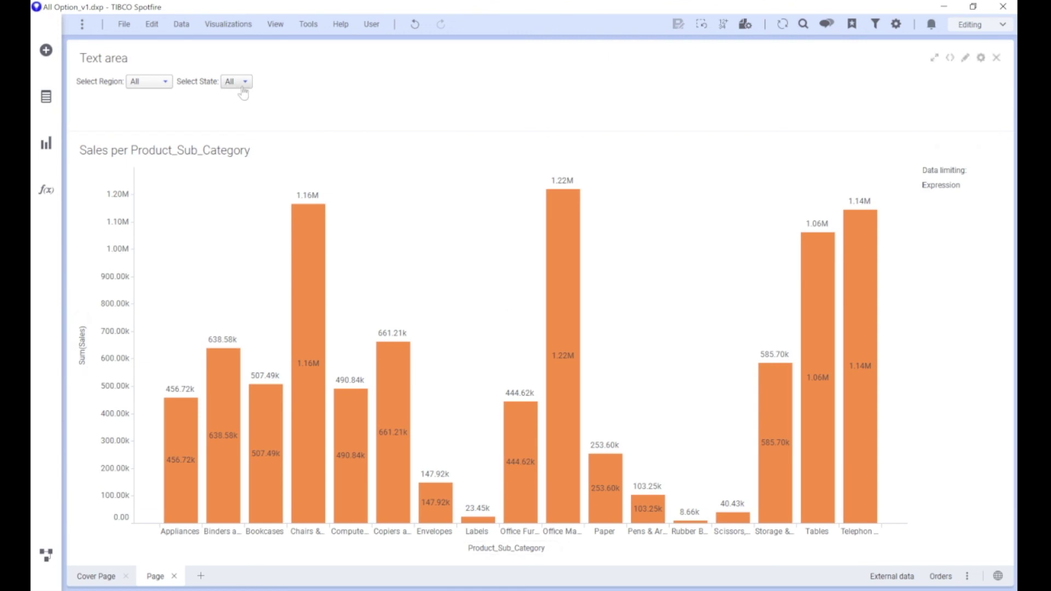
click(435, 259)
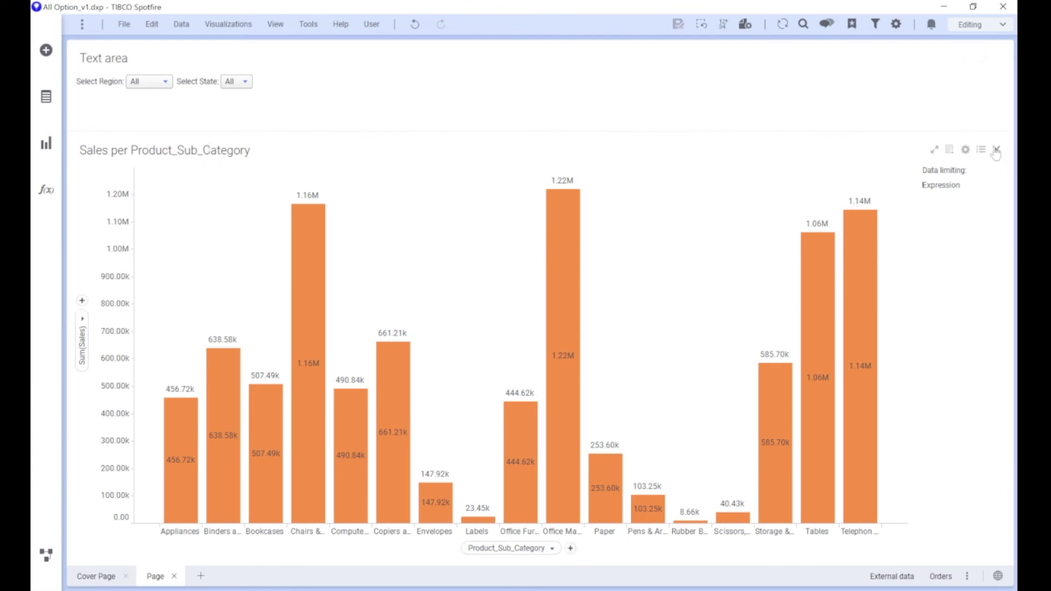
Set the bar chart's title expression to "${AutoTitle} for ${region} and ${state}", using the region and state document properties.
click(966, 149)
click(680, 206)
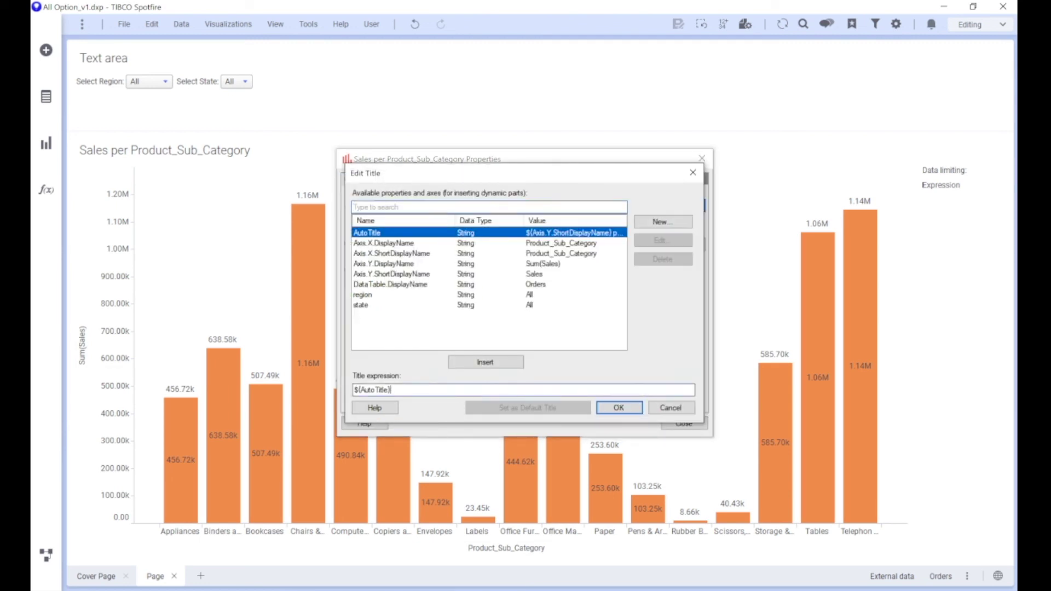
text(for)
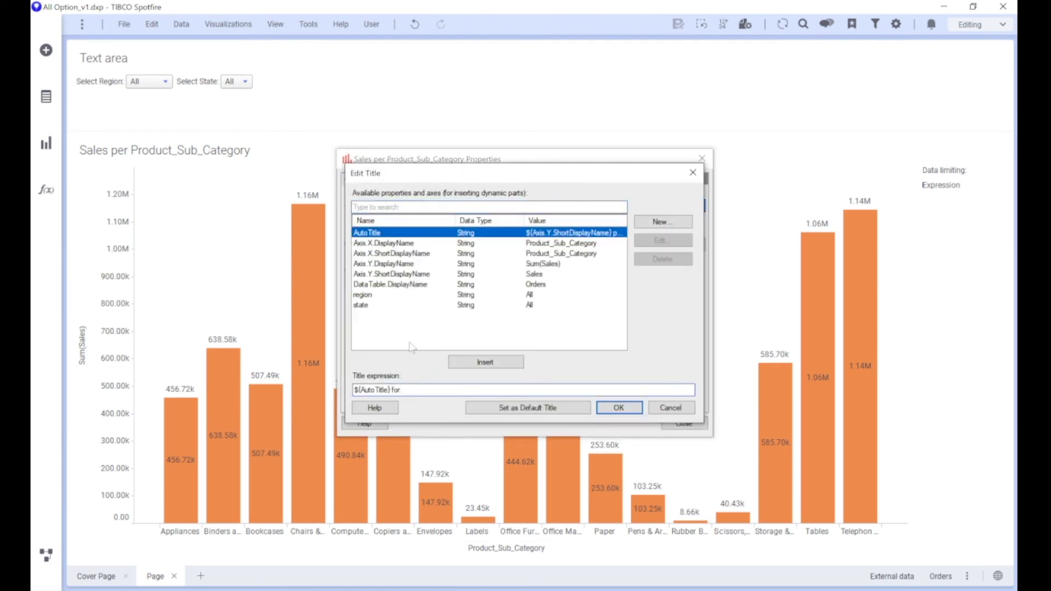
click(404, 305)
click(408, 295)
click(476, 362)
text(and)
click(413, 307)
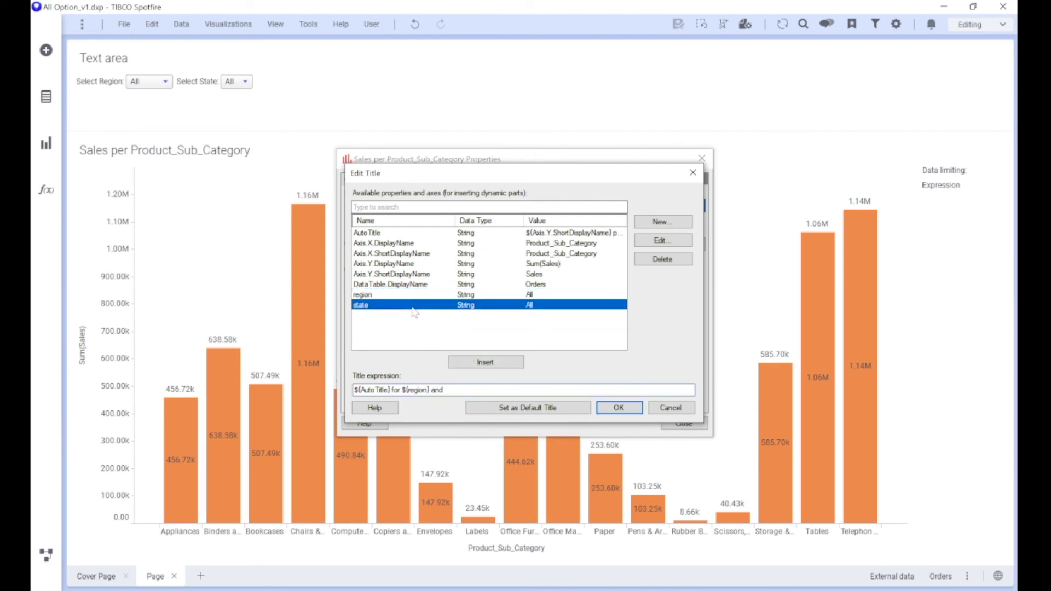
click(484, 362)
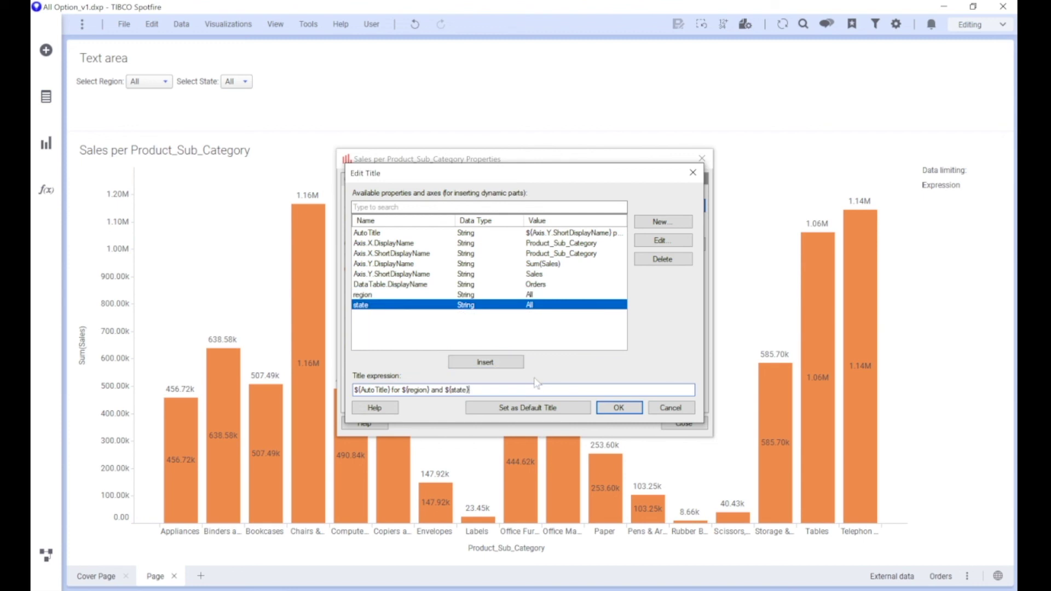
click(626, 412)
click(684, 425)
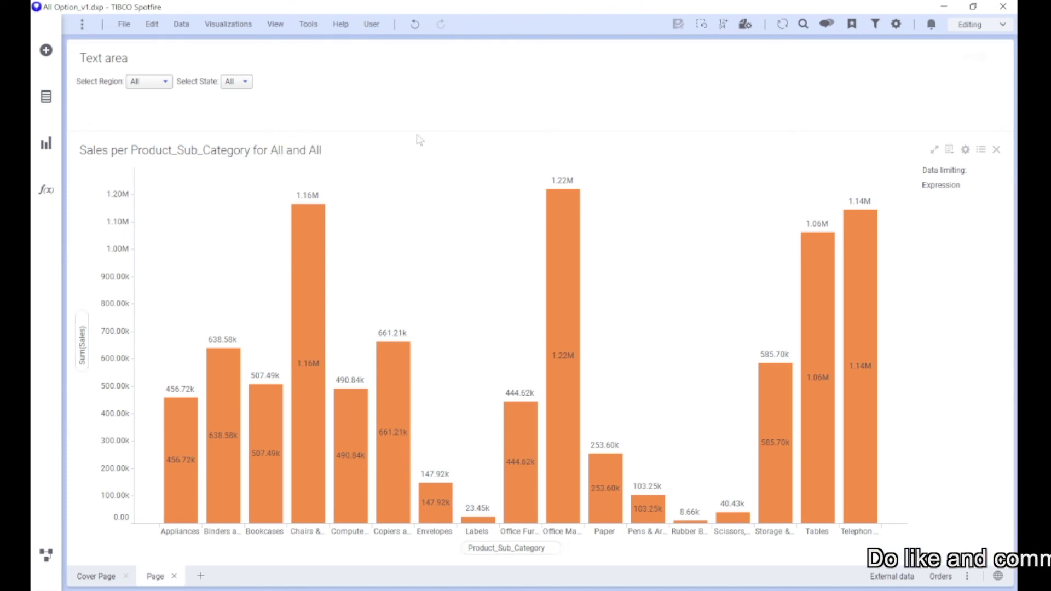
Add the word "Region" after ${region} in the bar chart's title.
double_click(316, 146)
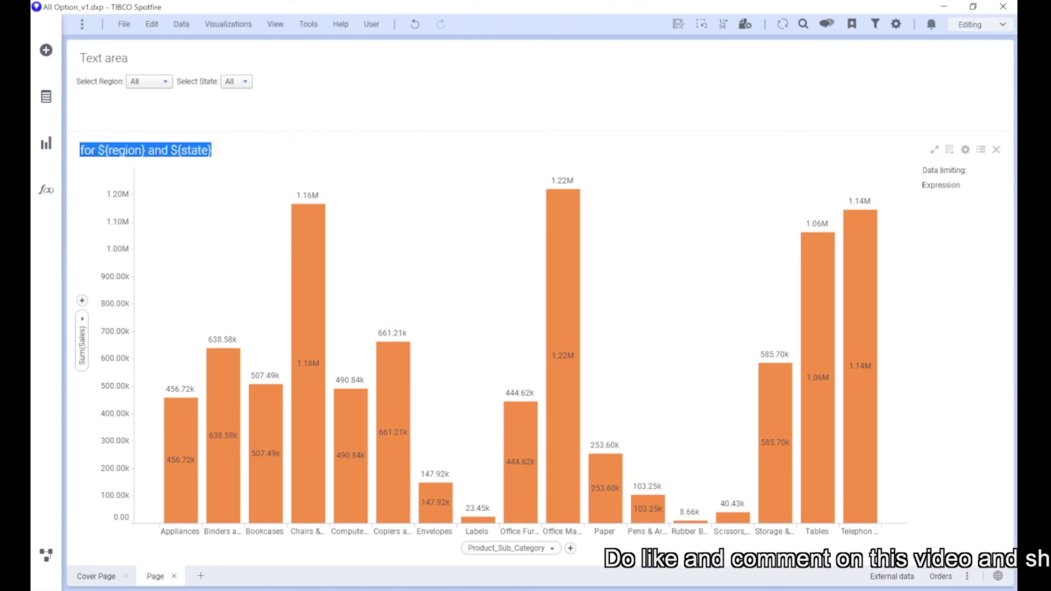
click(145, 150)
text(Region)
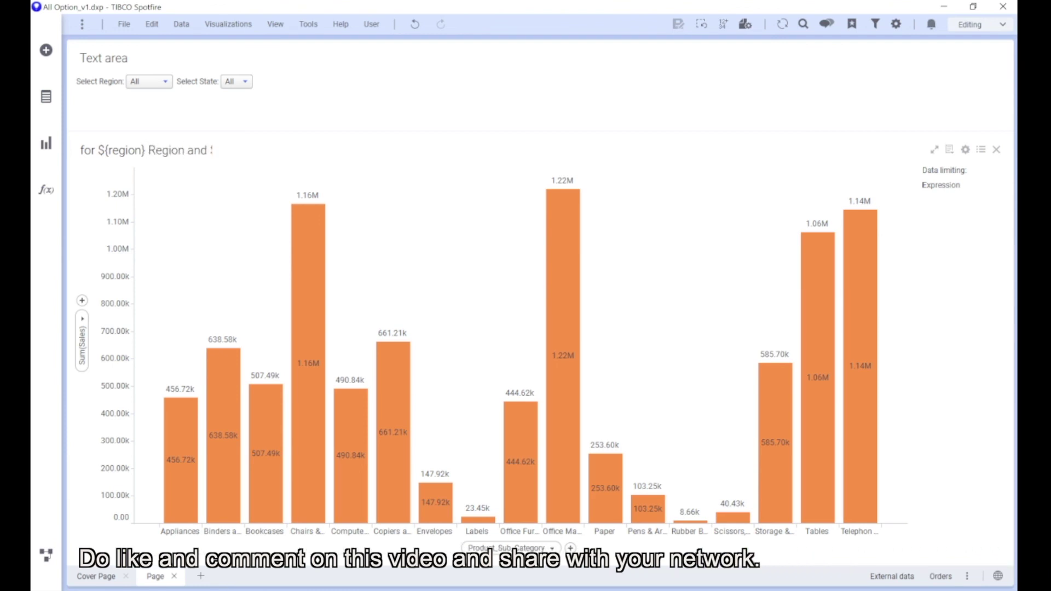
key(Return)
double_click(366, 152)
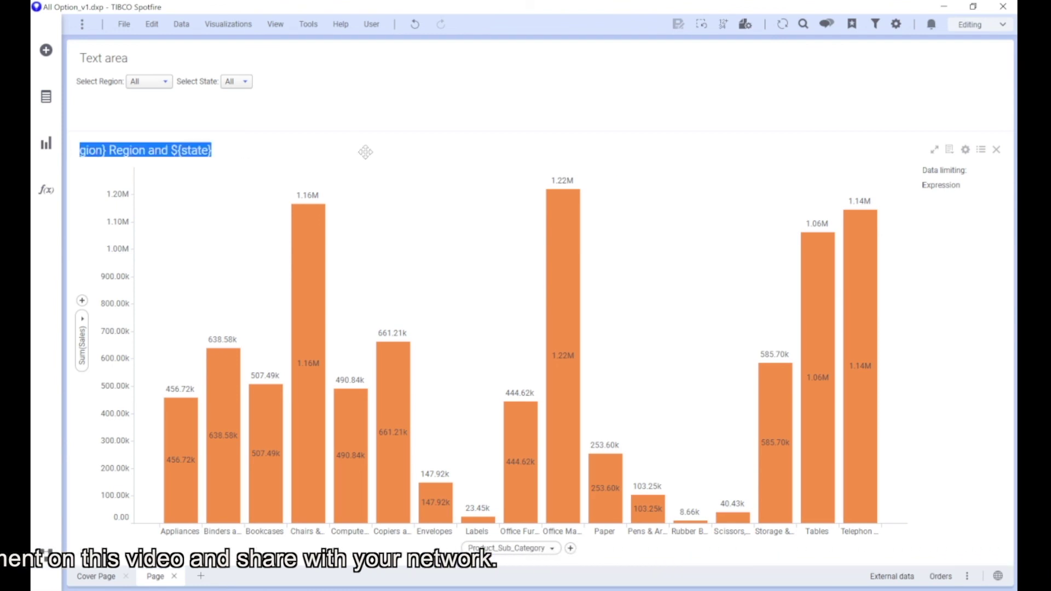
click(366, 152)
key(Return)
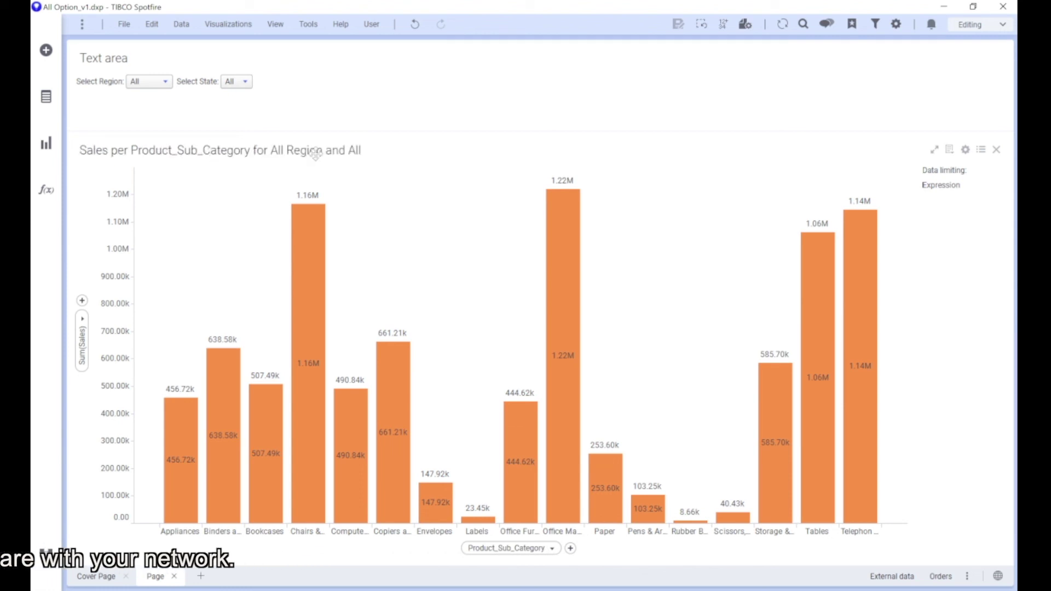
Add the word "State" after ${state} at the end of the bar chart's title.
double_click(274, 151)
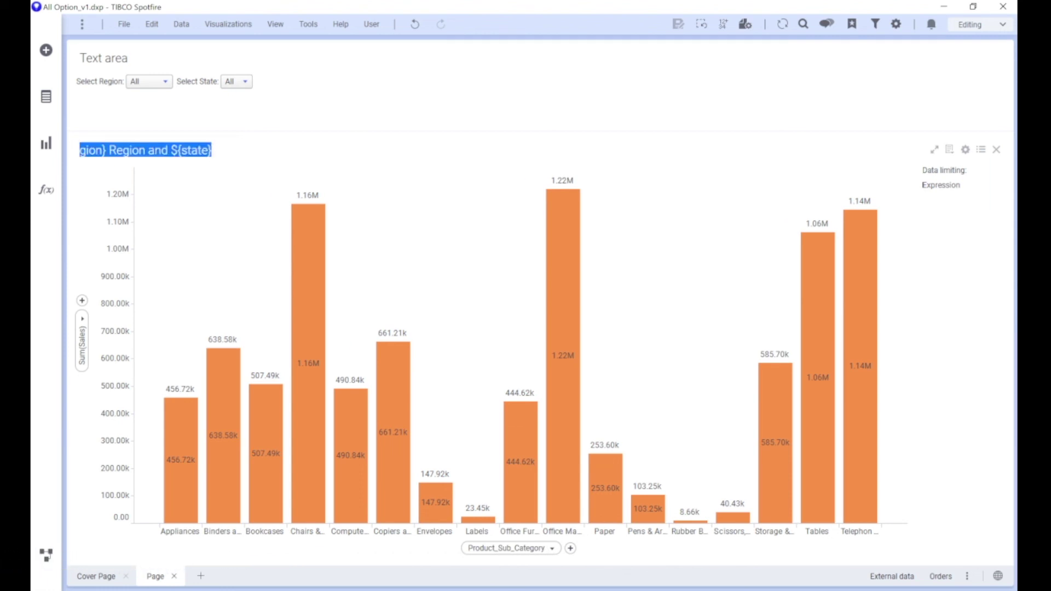
click(211, 150)
text(State)
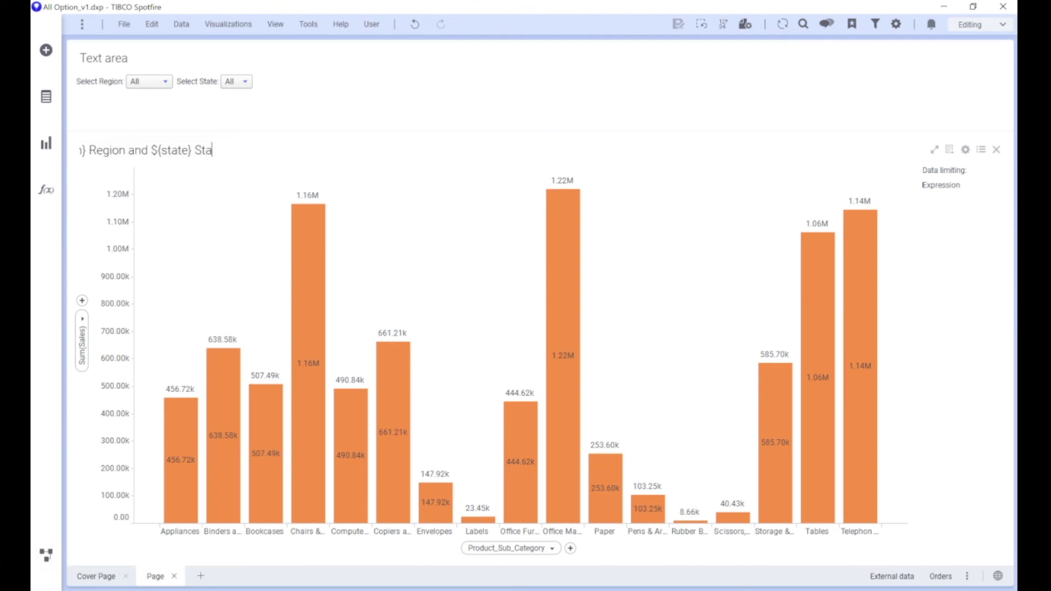
key(Return)
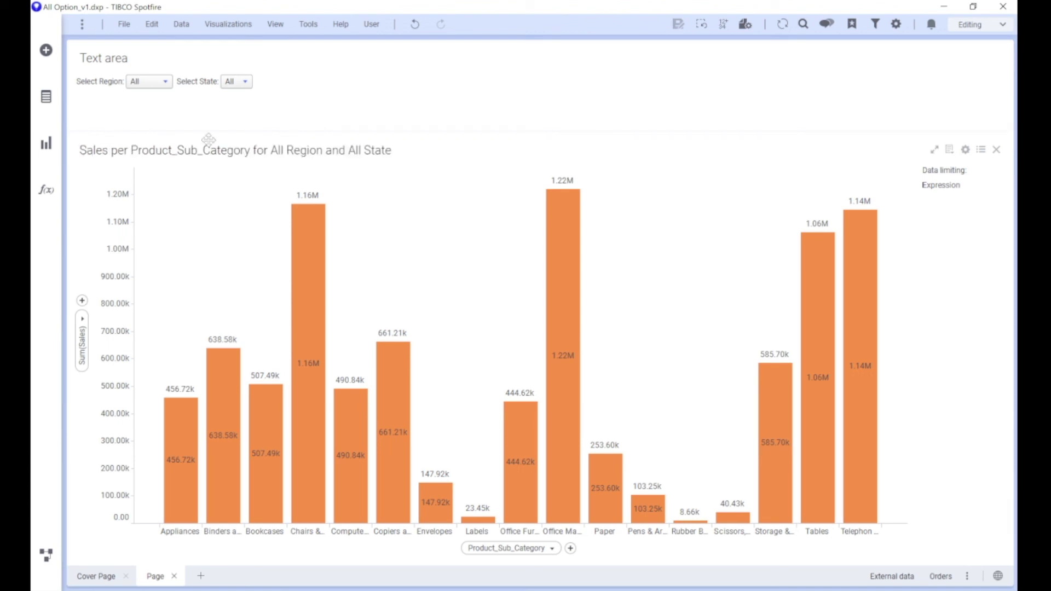
Test the dynamic chart title by selecting region East and state District of Columbia.
click(148, 81)
click(137, 127)
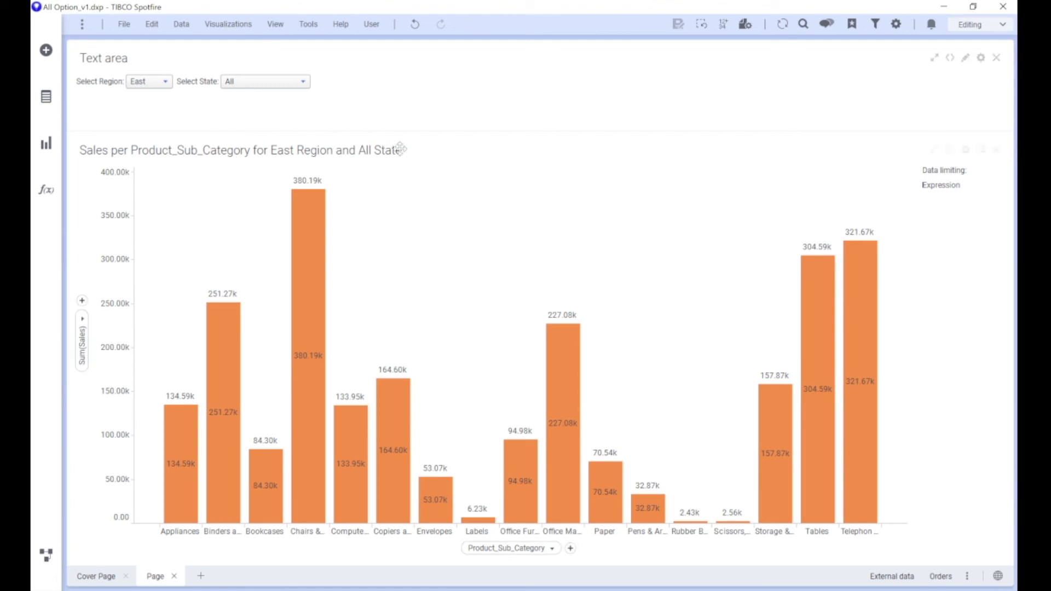
click(263, 82)
click(277, 141)
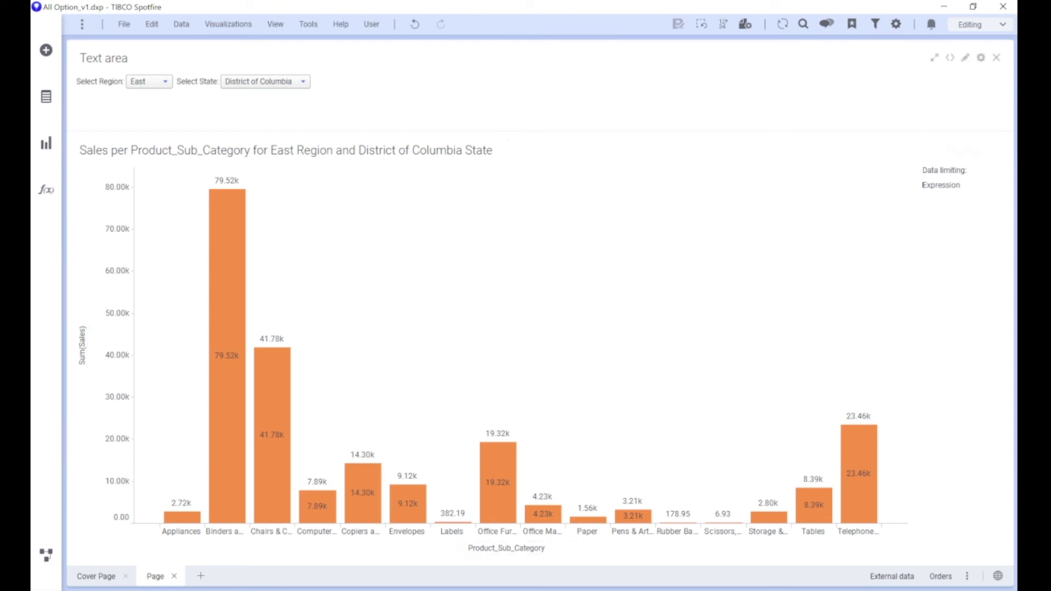
click(245, 82)
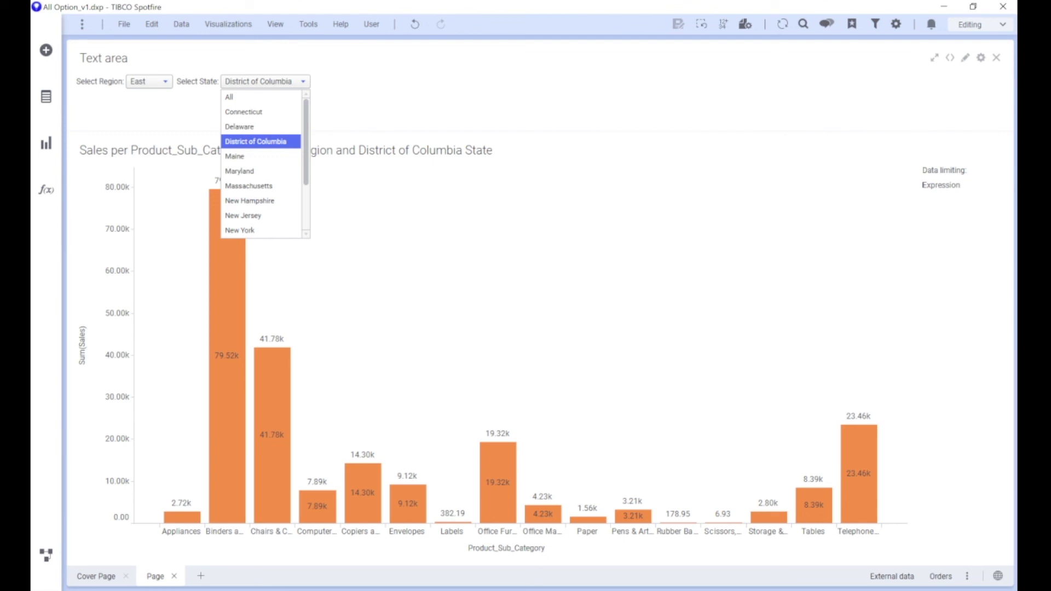
click(435, 263)
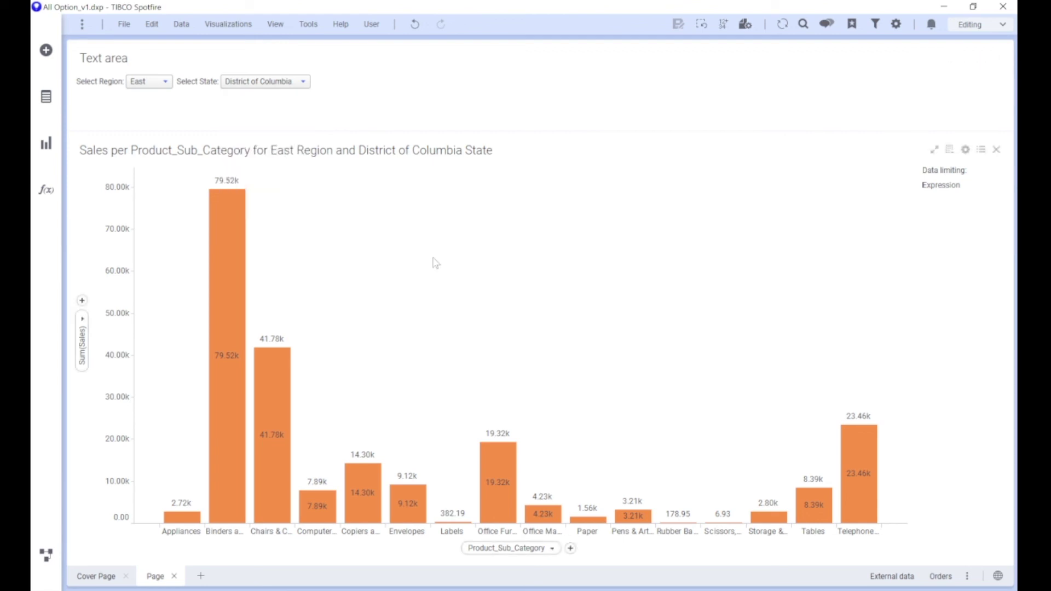